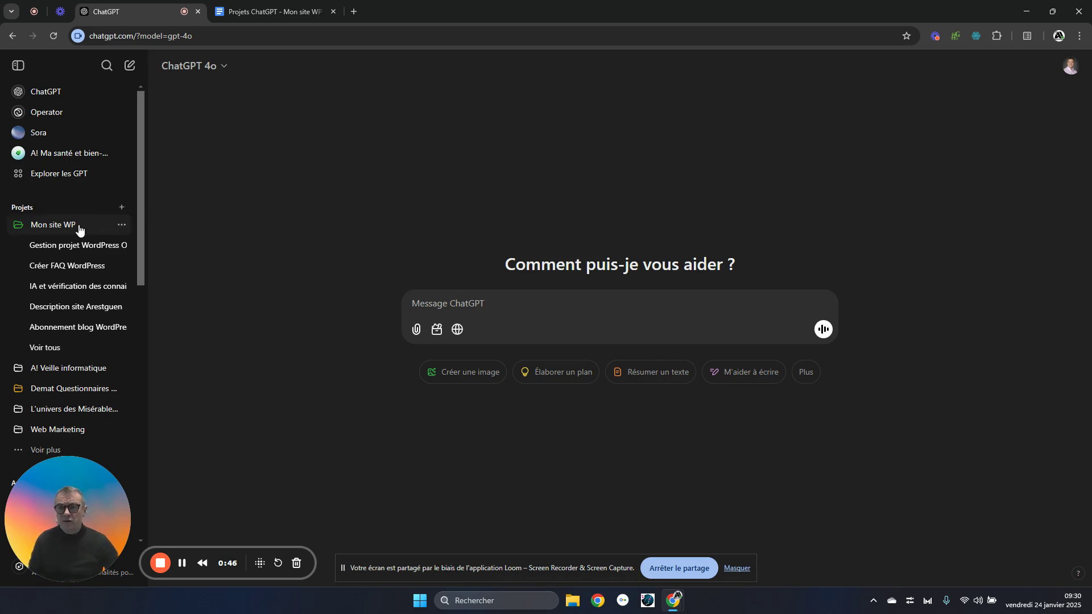
Create a new ChatGPT project named "Mon projet WP sur OVH".
{"action": "left_click", "coordinate": [121, 209]}
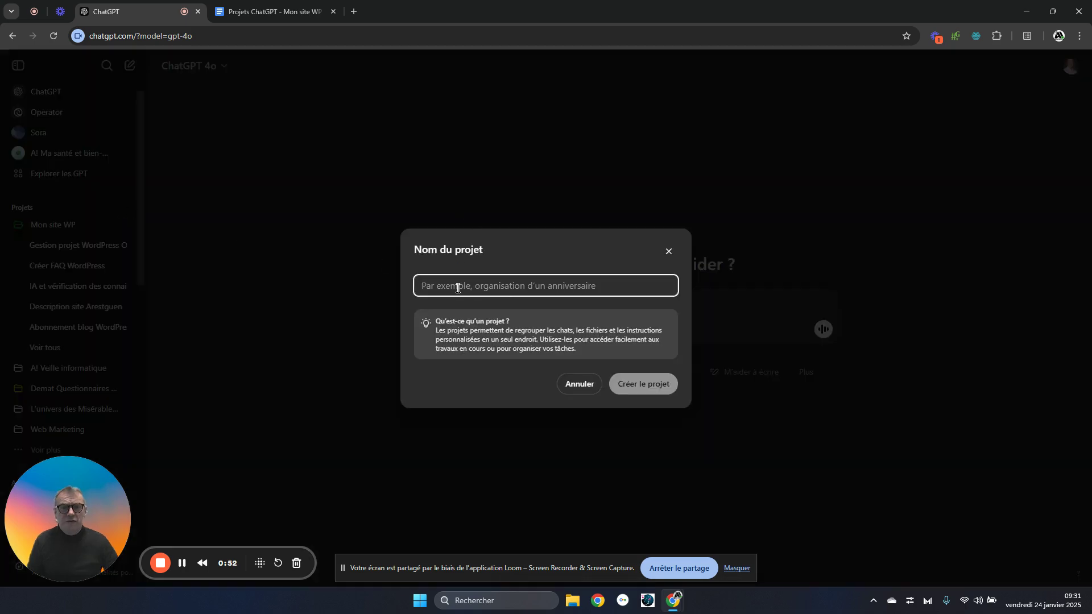
{"action": "type", "text": "Mo"}
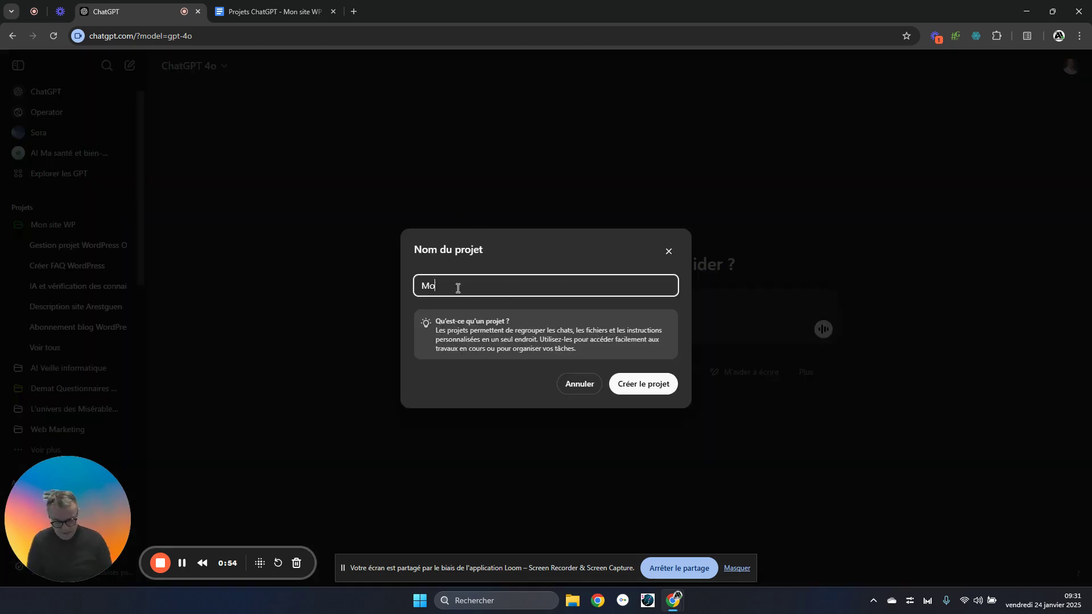
{"action": "type", "text": "n projet WP sur O"}
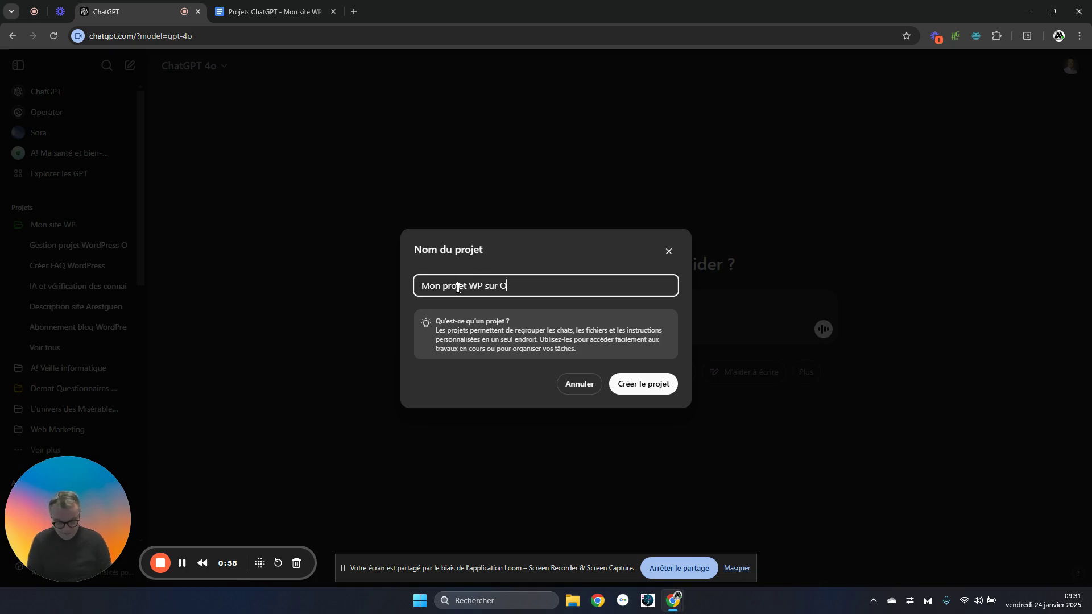
{"action": "type", "text": "VH"}
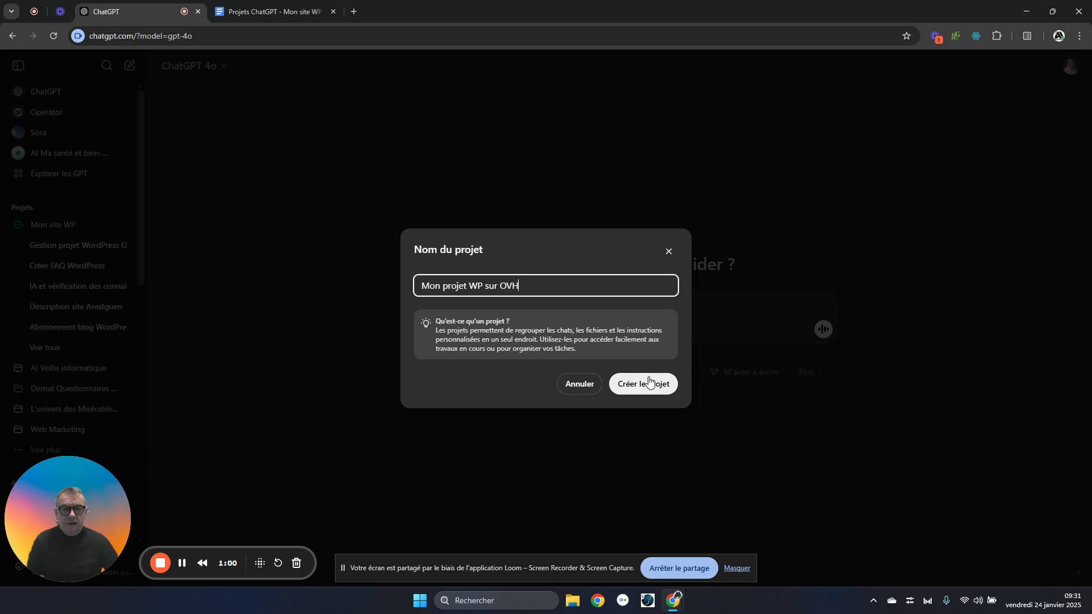
{"action": "left_click", "coordinate": [630, 382]}
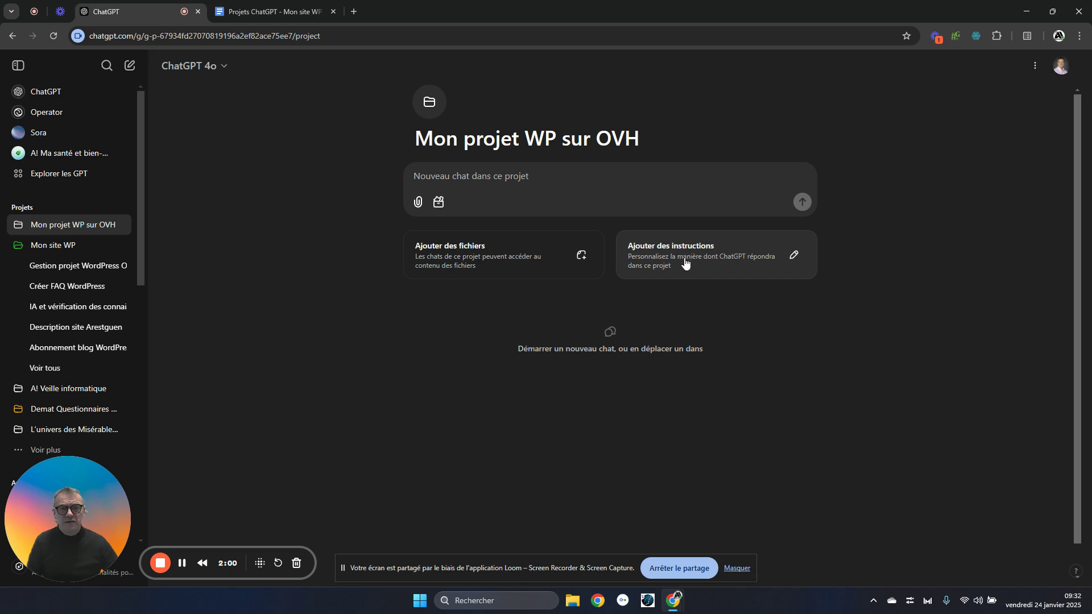
View the new project's custom instructions form and close it without saving anything.
{"action": "left_click", "coordinate": [660, 263]}
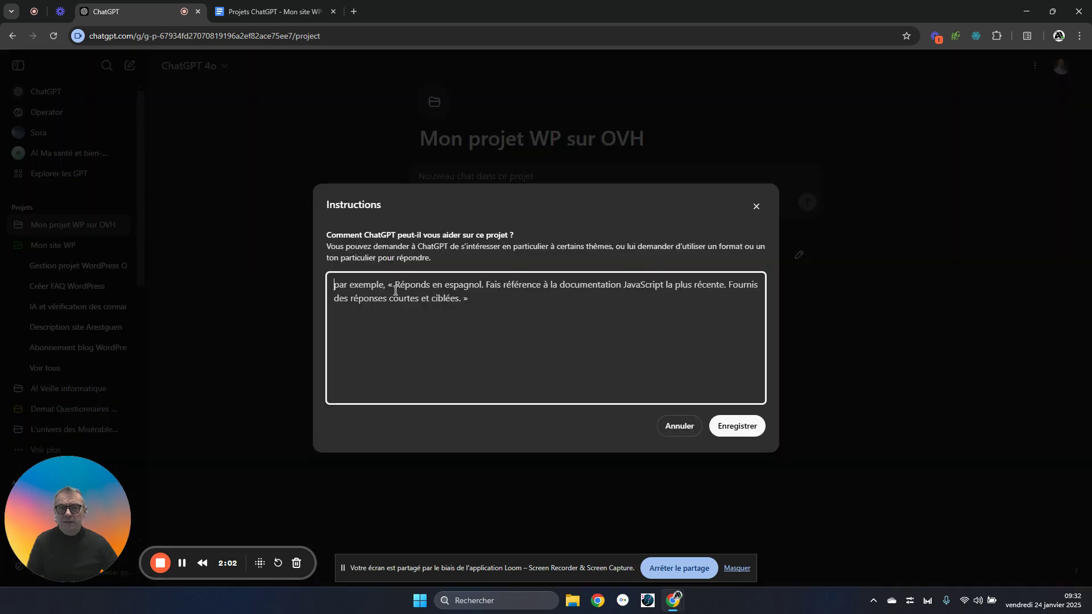
{"action": "left_click", "coordinate": [680, 427]}
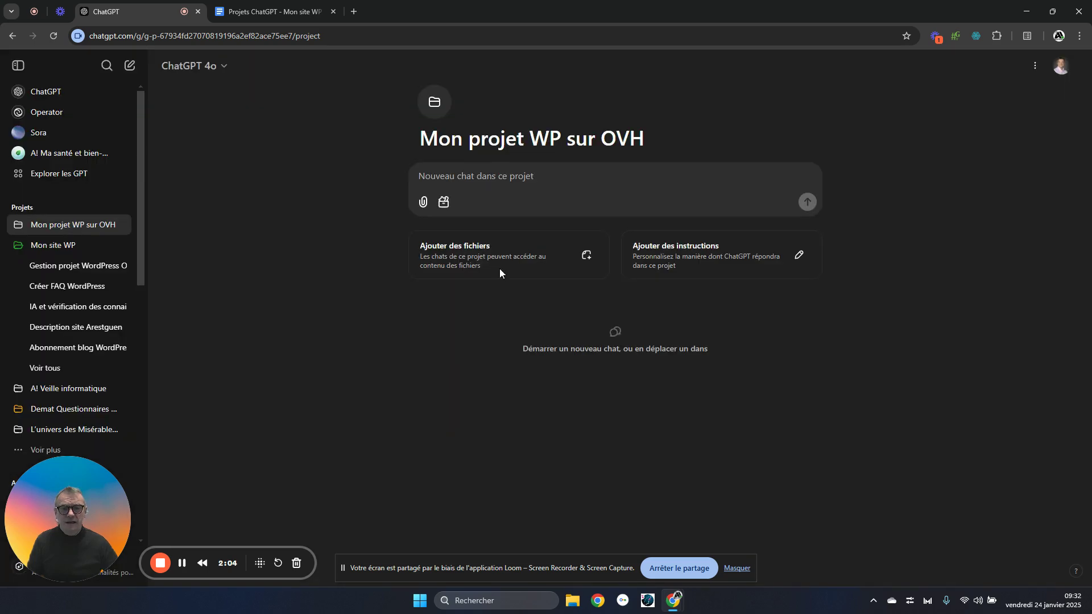
Switch to the Google Docs document "Projets ChatGPT - Mon site WP" and examine the custom-instruction prompt's Role, Contexte, Tâche and Format structure.
{"action": "left_click", "coordinate": [264, 9]}
{"action": "scroll", "coordinate": [430, 373], "scroll_direction": "up", "scroll_amount": 10}
{"action": "key", "text": "ctrl+a"}
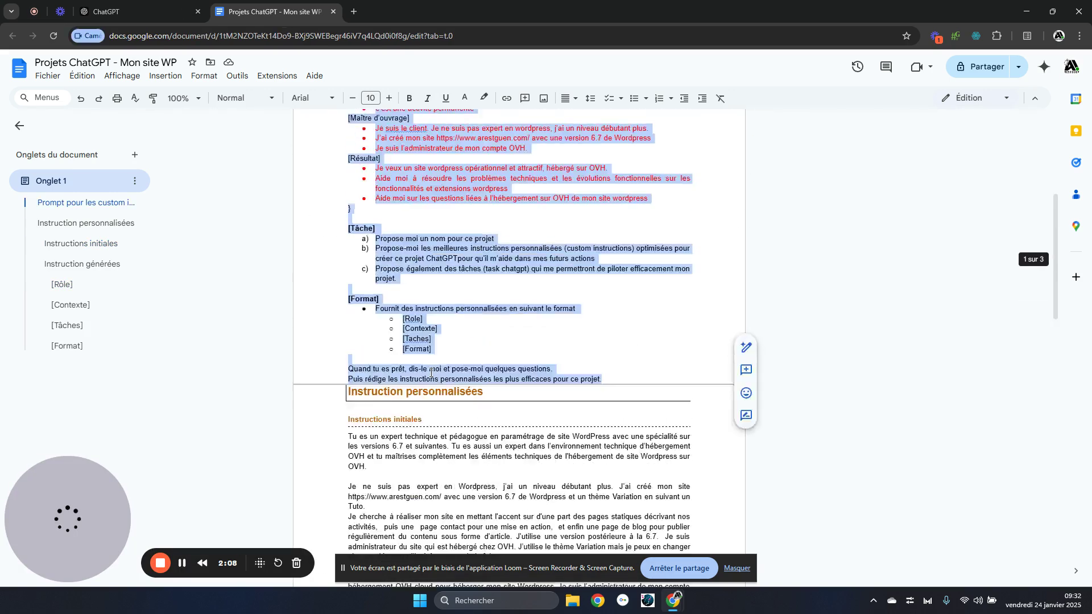
{"action": "scroll", "coordinate": [430, 372], "scroll_direction": "up", "scroll_amount": 10}
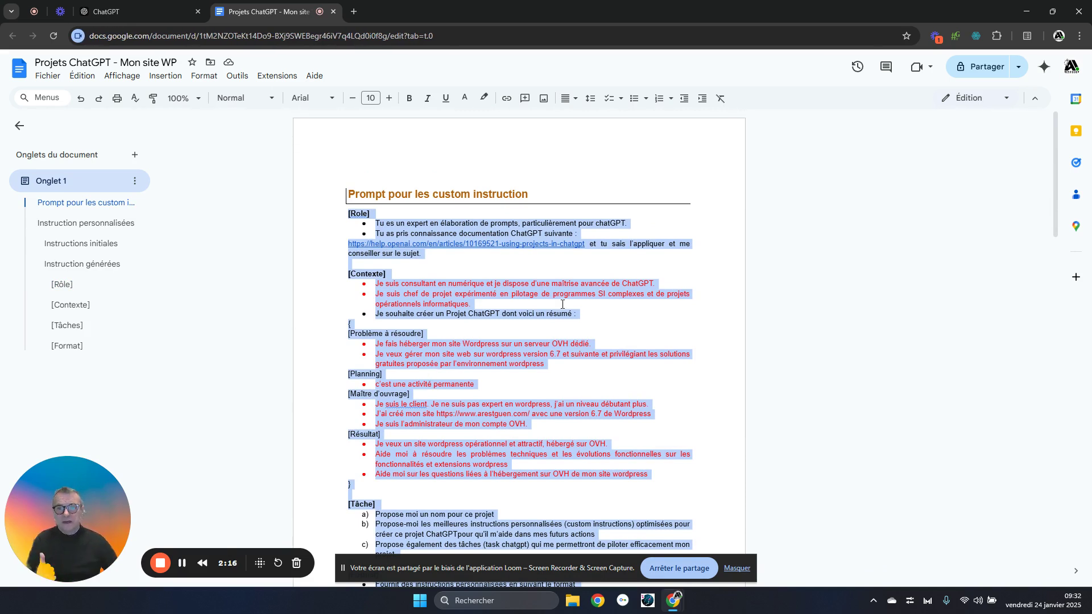
{"action": "left_click", "coordinate": [348, 196]}
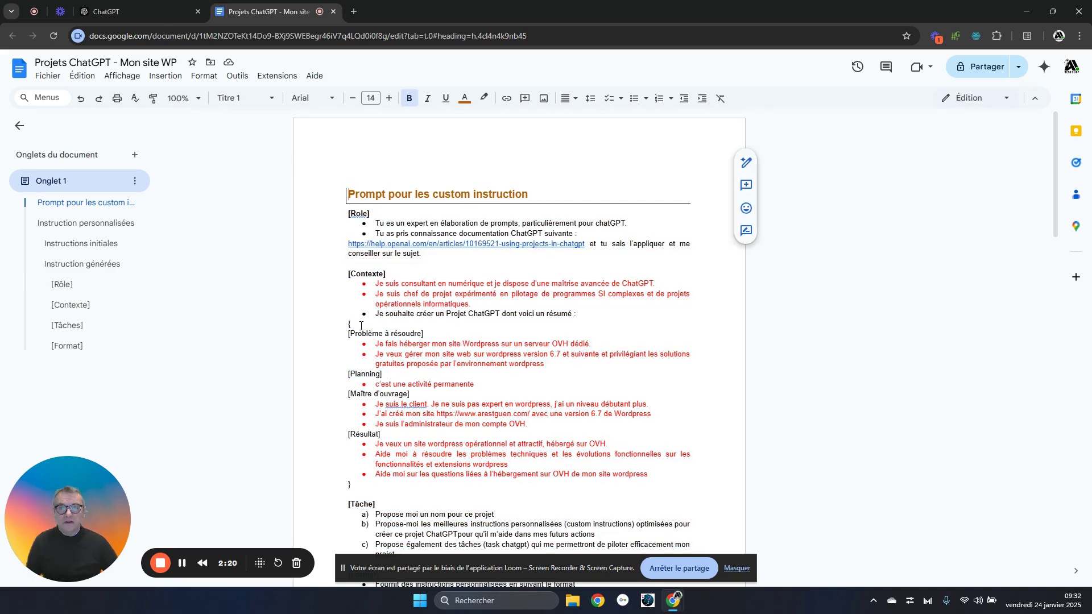
{"action": "scroll", "coordinate": [361, 326], "scroll_direction": "down", "scroll_amount": 1}
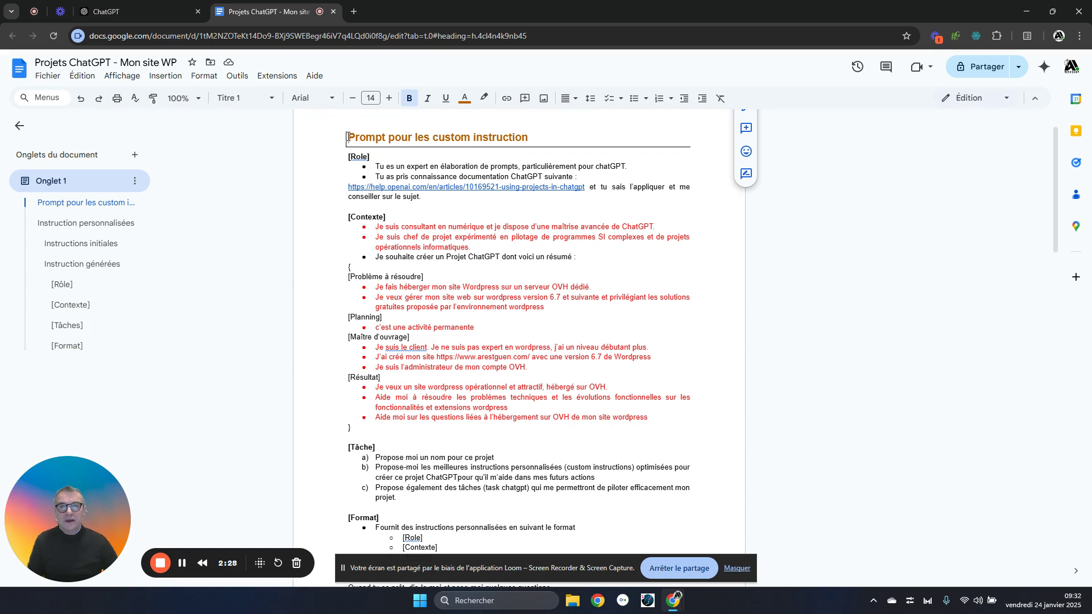
{"action": "left_click", "coordinate": [345, 158]}
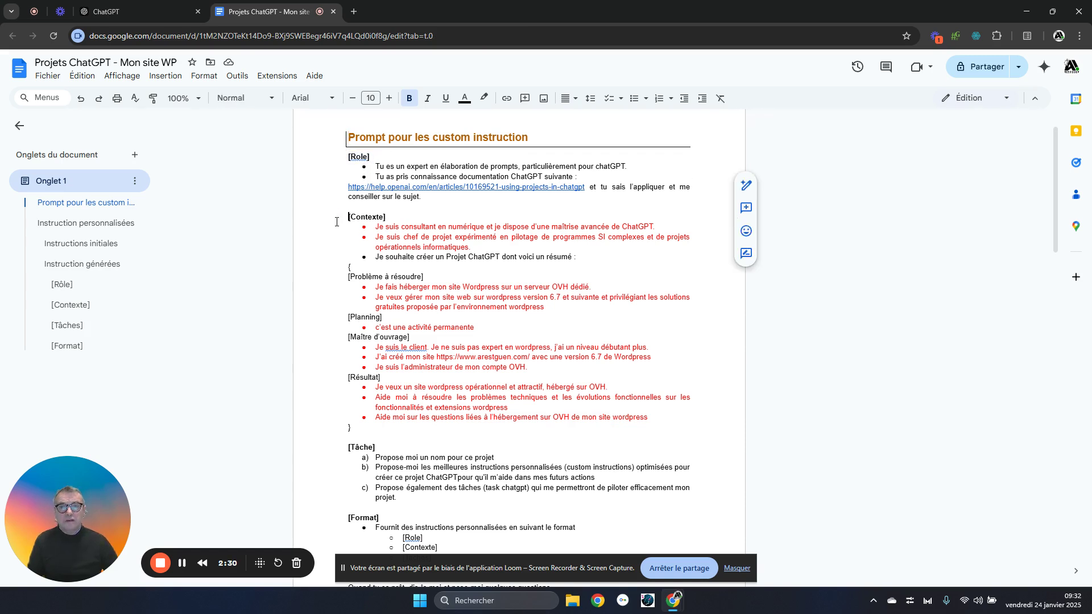
{"action": "left_click_drag", "start_coordinate": [342, 219], "coordinate": [405, 222]}
{"action": "left_click_drag", "start_coordinate": [341, 442], "coordinate": [387, 448]}
{"action": "left_click", "coordinate": [399, 517]}
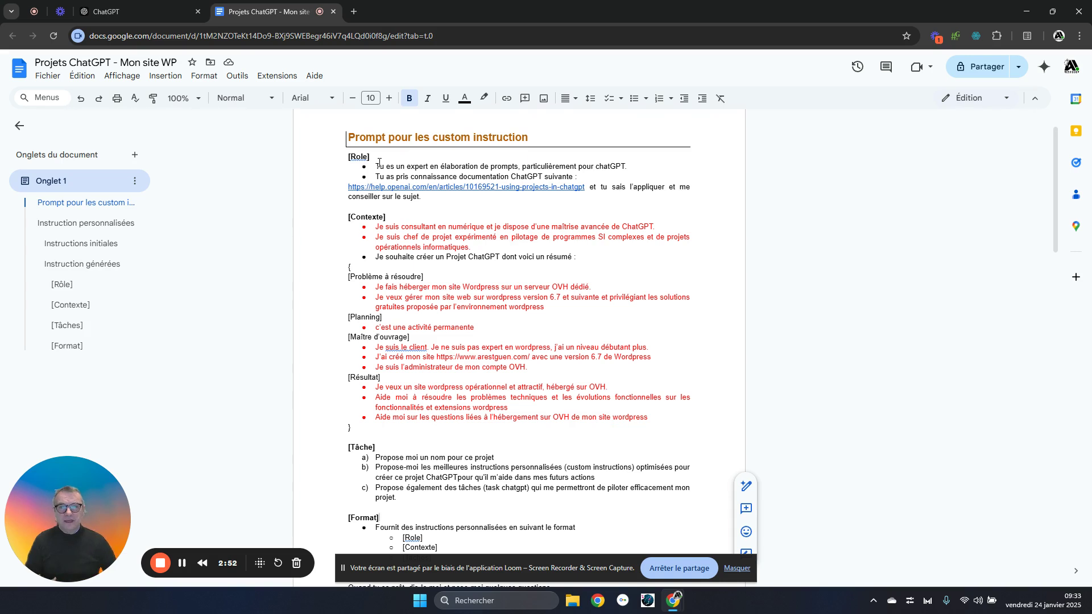
Examine the Role section of the prompt, covering the prompt expertise and the ChatGPT documentation reference.
{"action": "left_click_drag", "start_coordinate": [454, 169], "coordinate": [557, 168]}
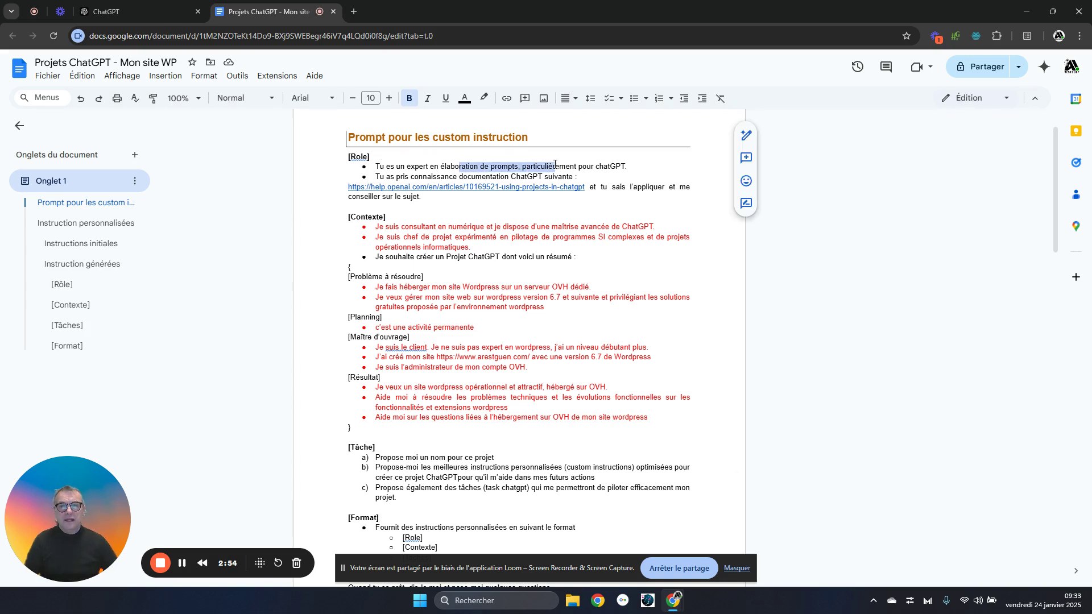
{"action": "left_click", "coordinate": [628, 166]}
{"action": "left_click_drag", "start_coordinate": [628, 167], "coordinate": [543, 167]}
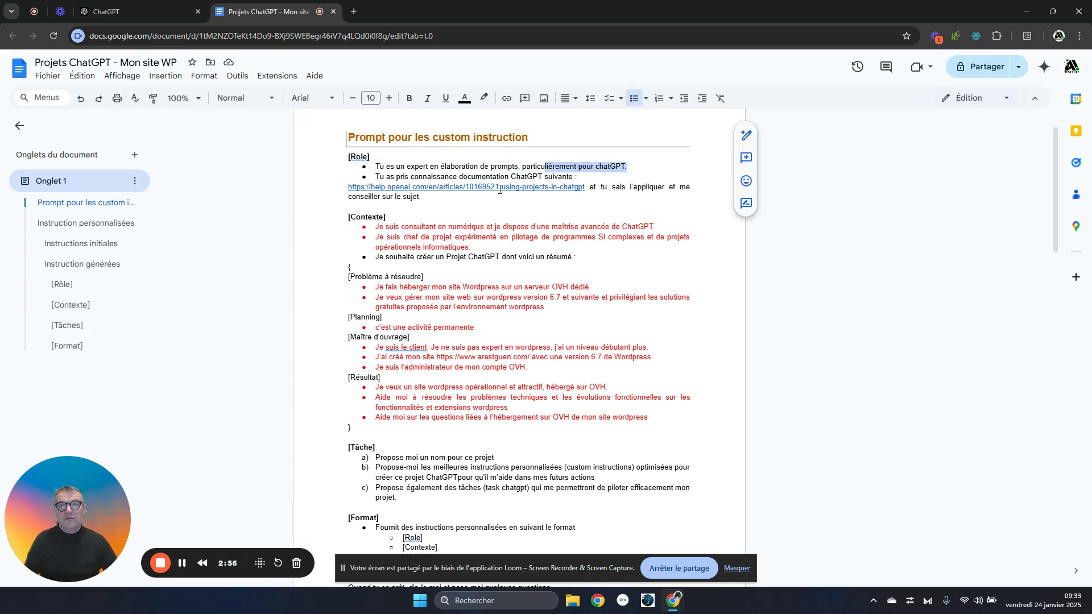
{"action": "left_click_drag", "start_coordinate": [454, 177], "coordinate": [547, 176]}
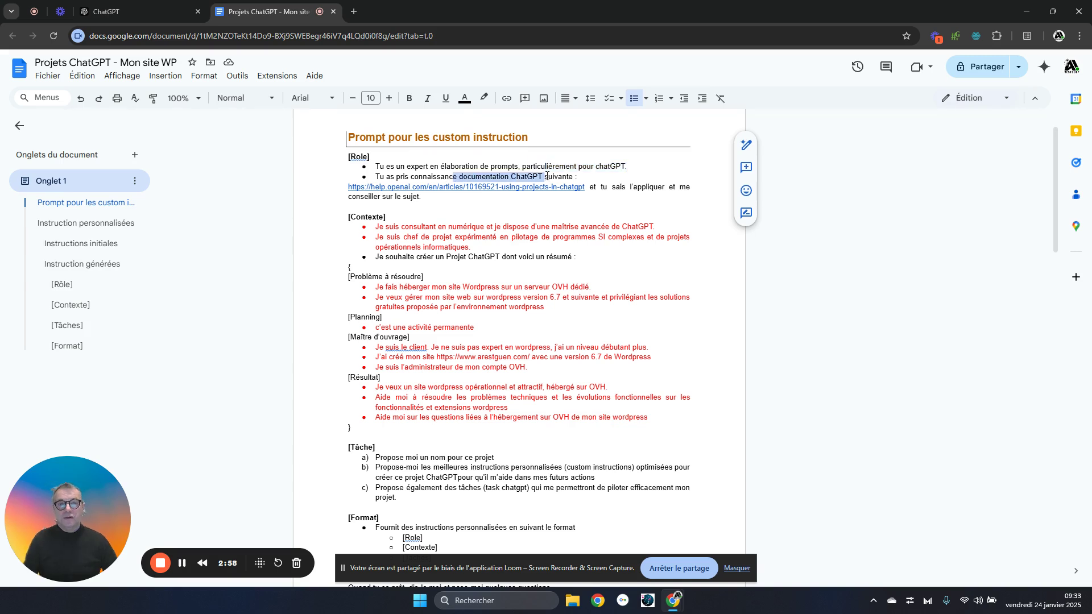
{"action": "left_click", "coordinate": [592, 186]}
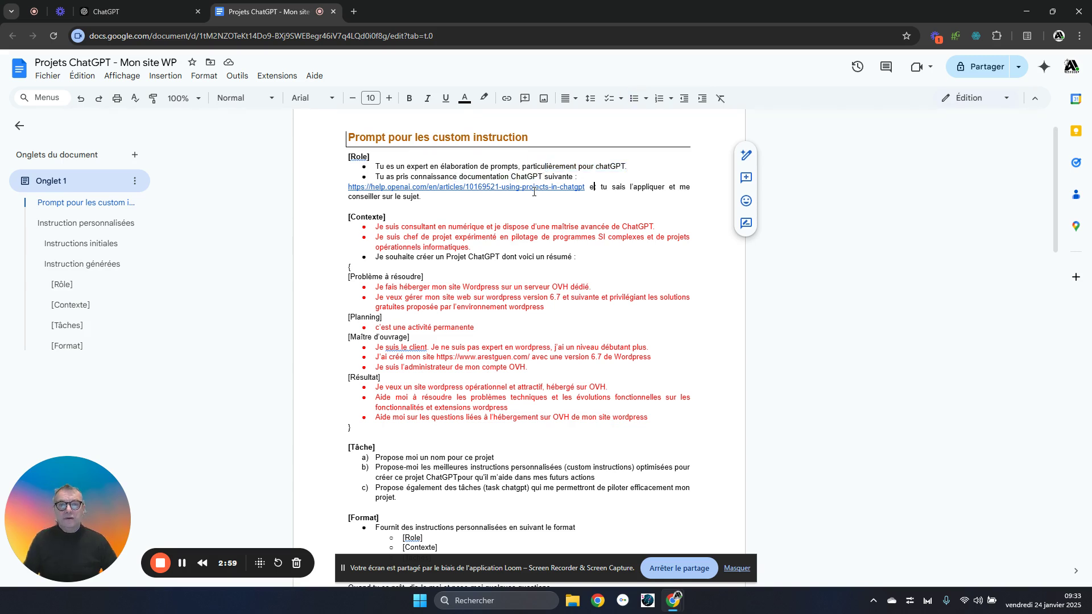
Open the OpenAI help article linked in the Role section and translate the page into French.
{"action": "left_click", "coordinate": [456, 189]}
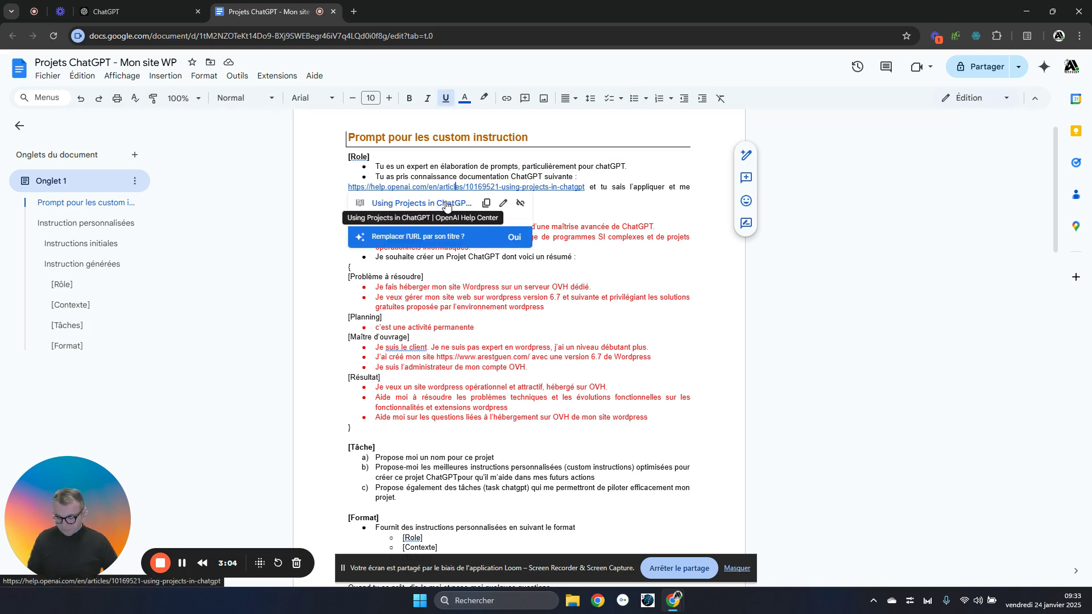
{"action": "left_click", "coordinate": [446, 203]}
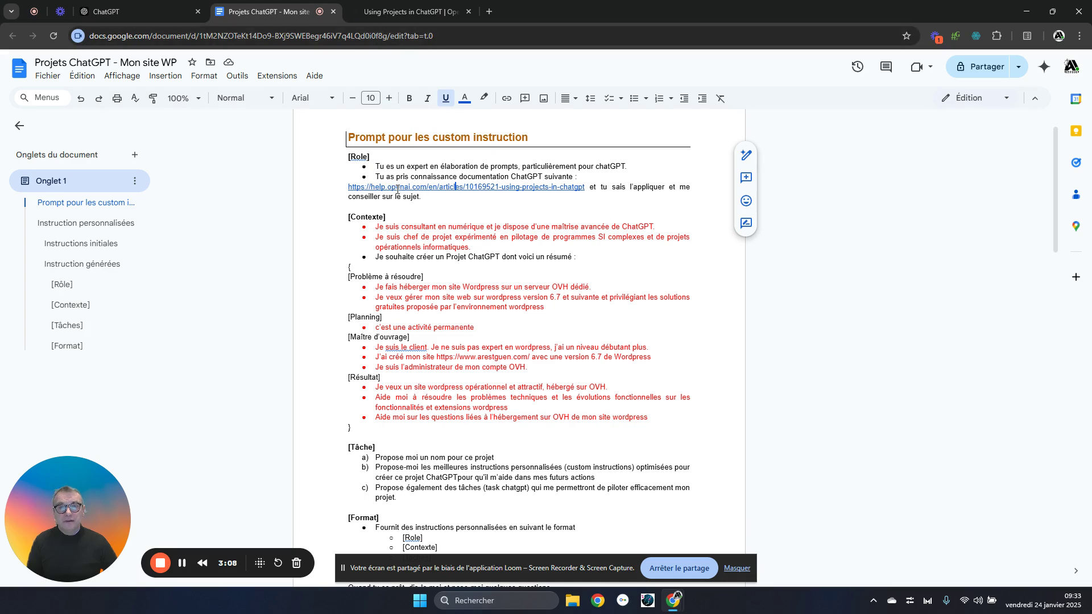
{"action": "left_click", "coordinate": [391, 8]}
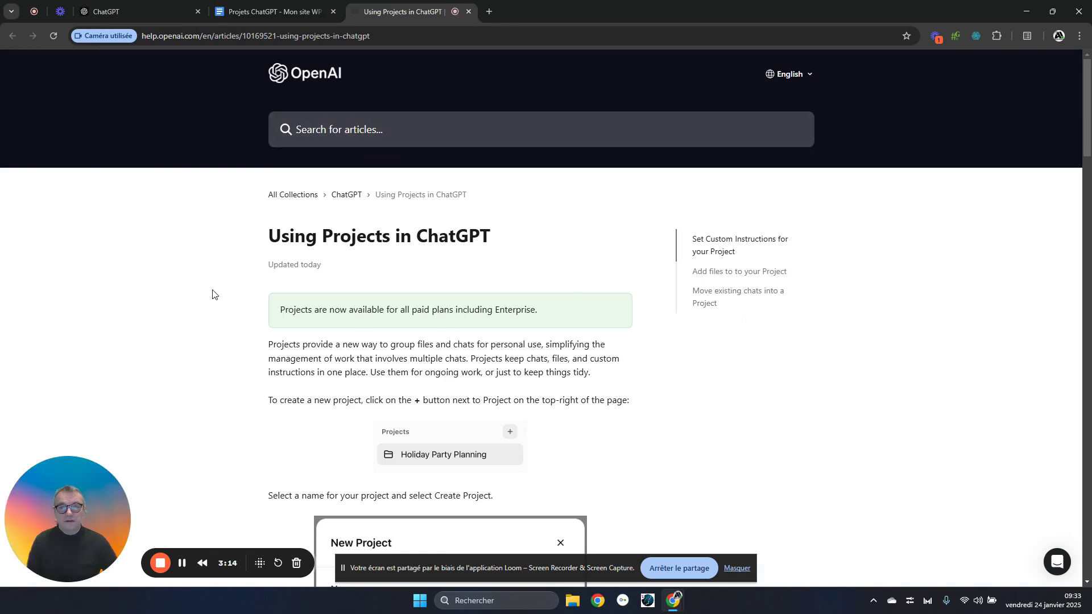
{"action": "right_click", "coordinate": [226, 294]}
{"action": "left_click", "coordinate": [296, 489]}
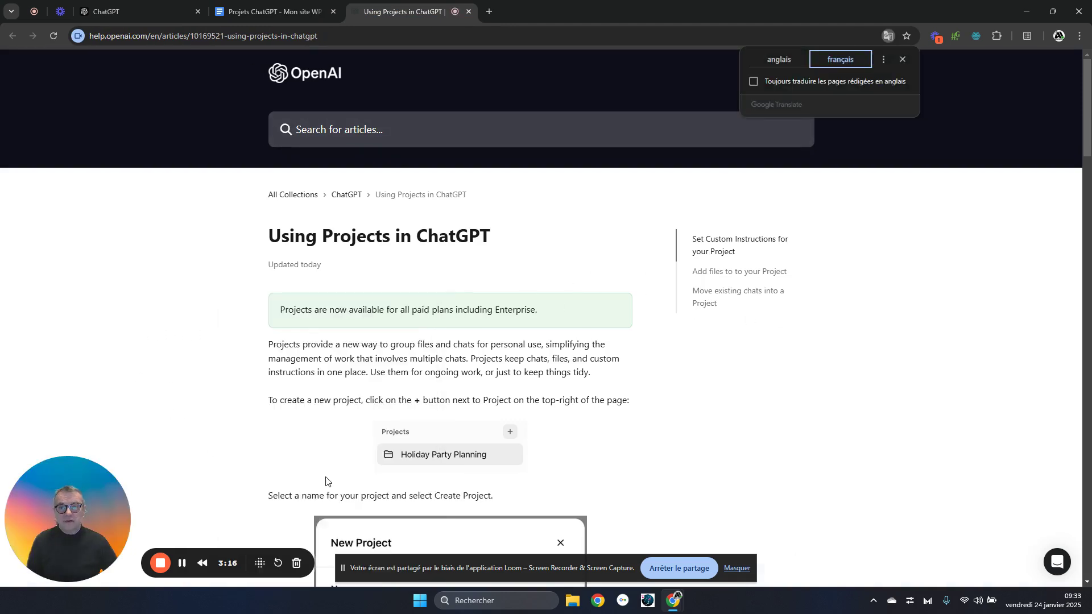
Look through the translated article's guidance on creating projects, setting custom instructions, adding files and moving existing chats.
{"action": "scroll", "coordinate": [651, 427], "scroll_direction": "down", "scroll_amount": 9}
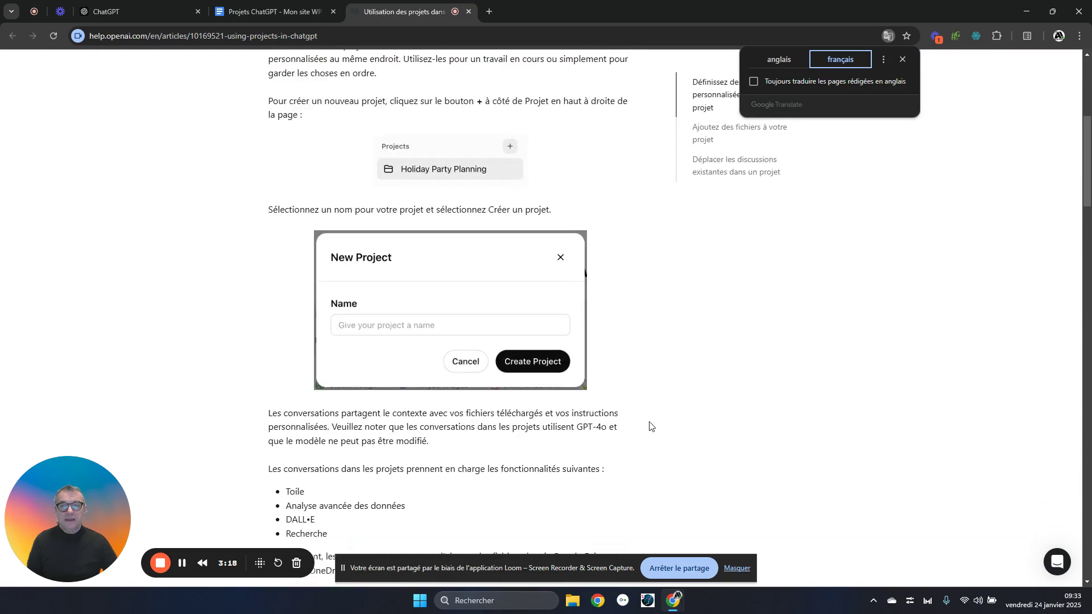
{"action": "scroll", "coordinate": [650, 426], "scroll_direction": "down", "scroll_amount": 12}
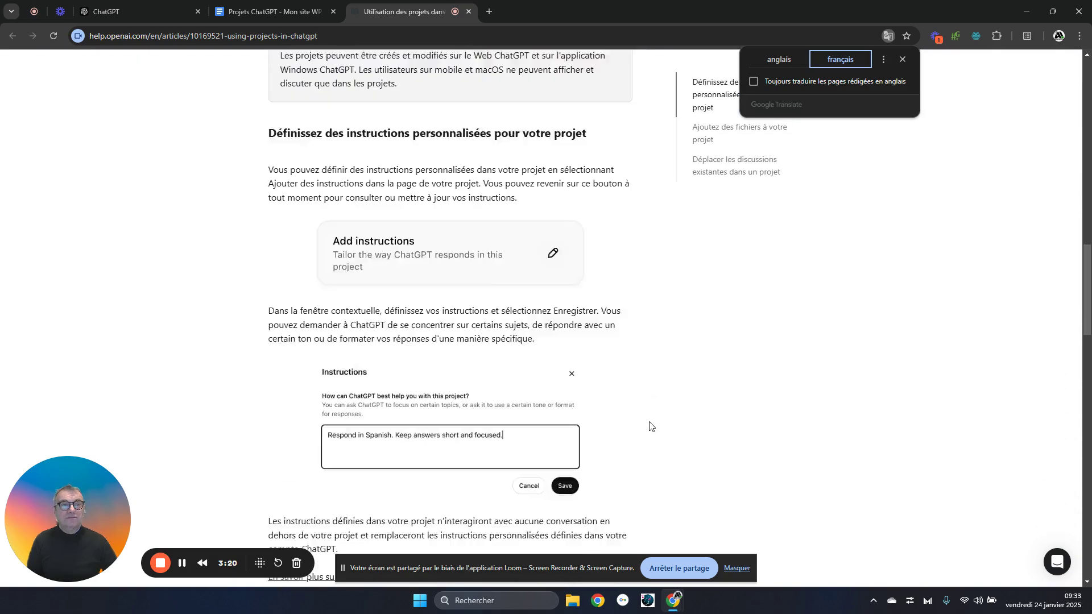
{"action": "scroll", "coordinate": [650, 426], "scroll_direction": "down", "scroll_amount": 11}
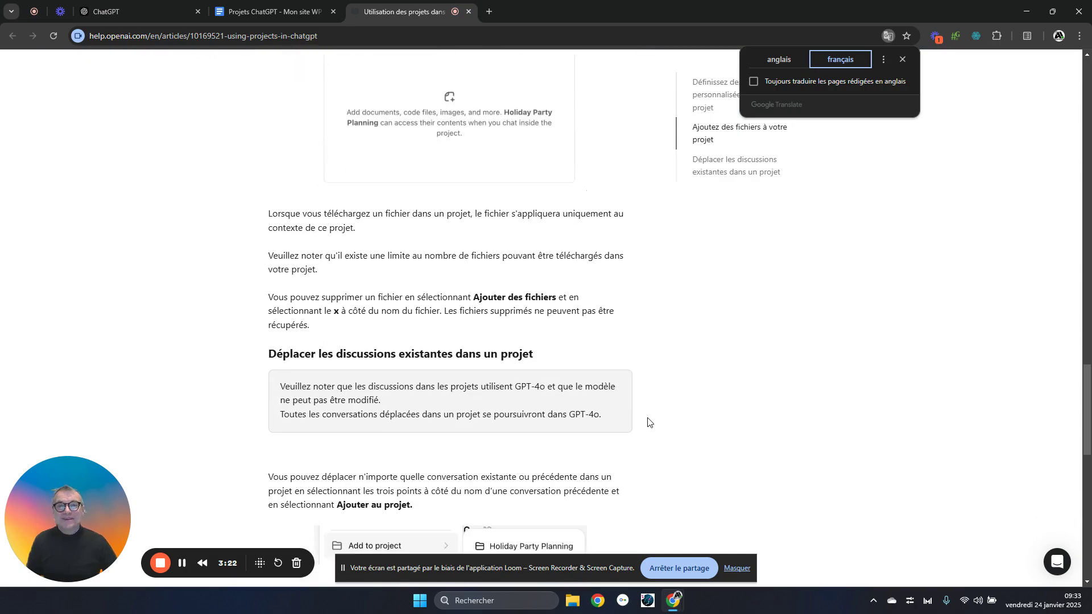
{"action": "scroll", "coordinate": [647, 421], "scroll_direction": "up", "scroll_amount": 10}
{"action": "scroll", "coordinate": [646, 420], "scroll_direction": "up", "scroll_amount": 20}
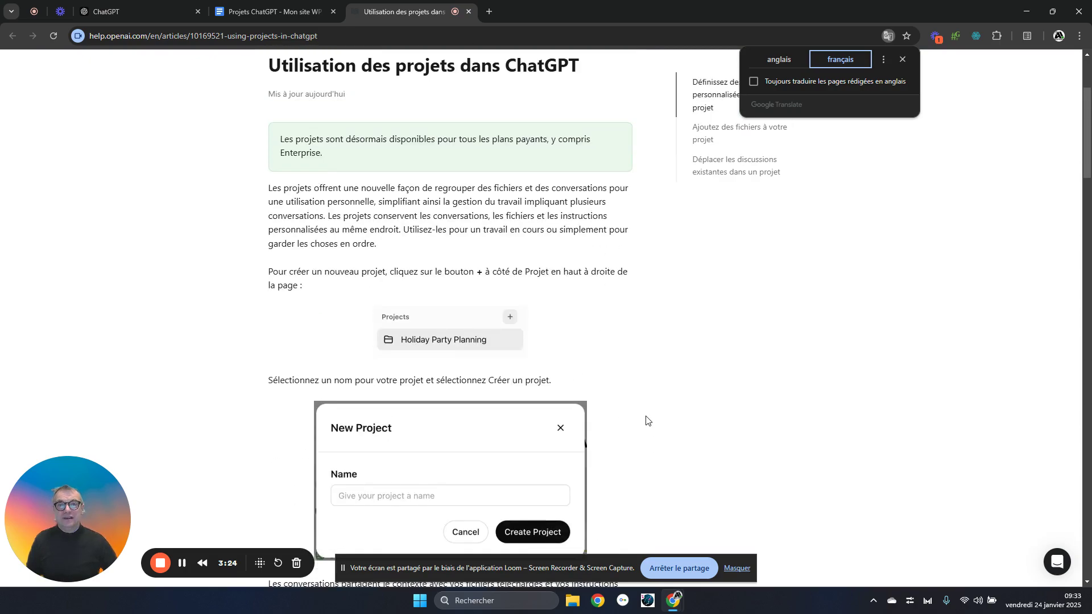
Return to the Google Docs prompt and examine the Contexte section's professional background and Problème à résoudre entries.
{"action": "left_click", "coordinate": [260, 12]}
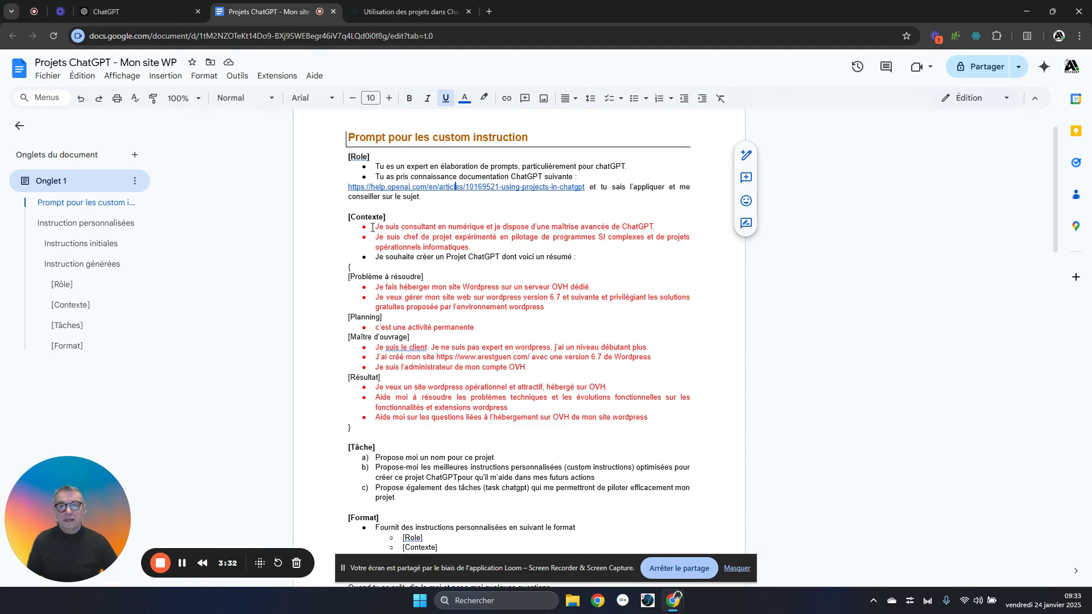
{"action": "left_click", "coordinate": [425, 239]}
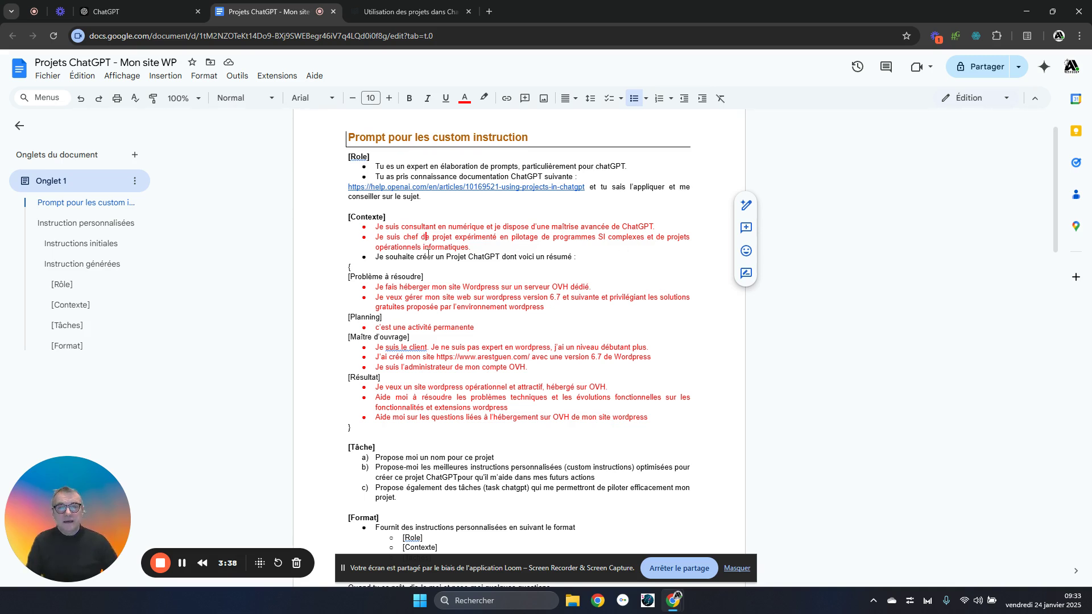
{"action": "left_click", "coordinate": [377, 287]}
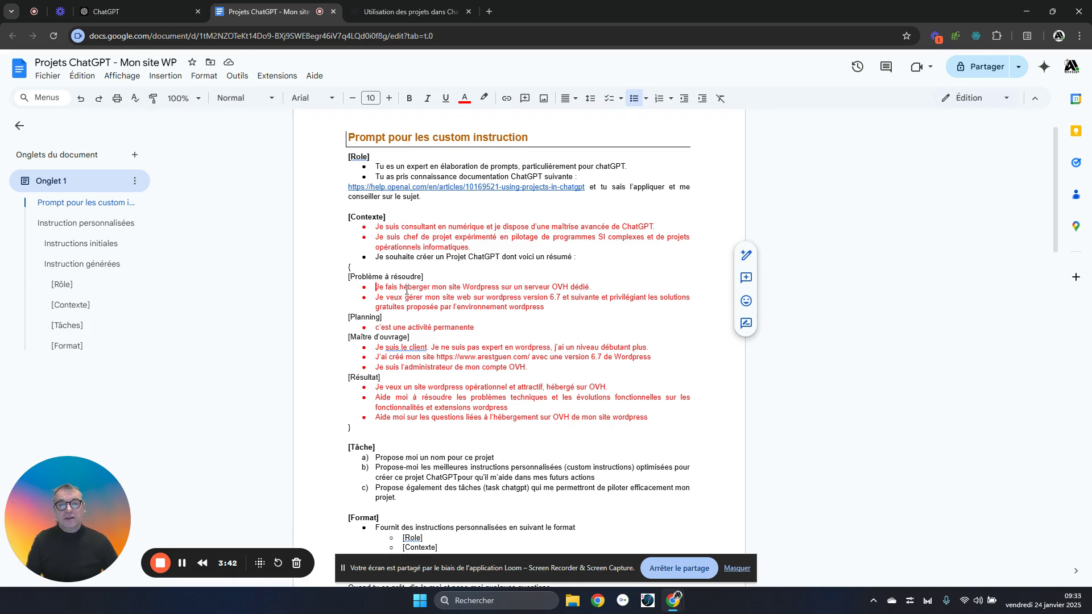
{"action": "left_click_drag", "start_coordinate": [404, 290], "coordinate": [496, 290]}
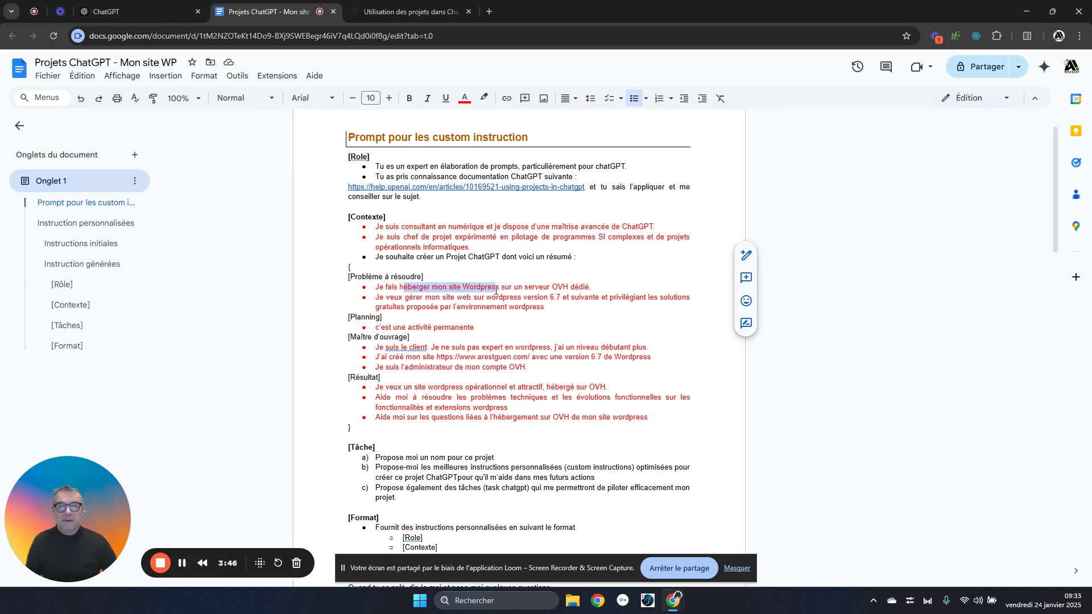
{"action": "left_click", "coordinate": [417, 297]}
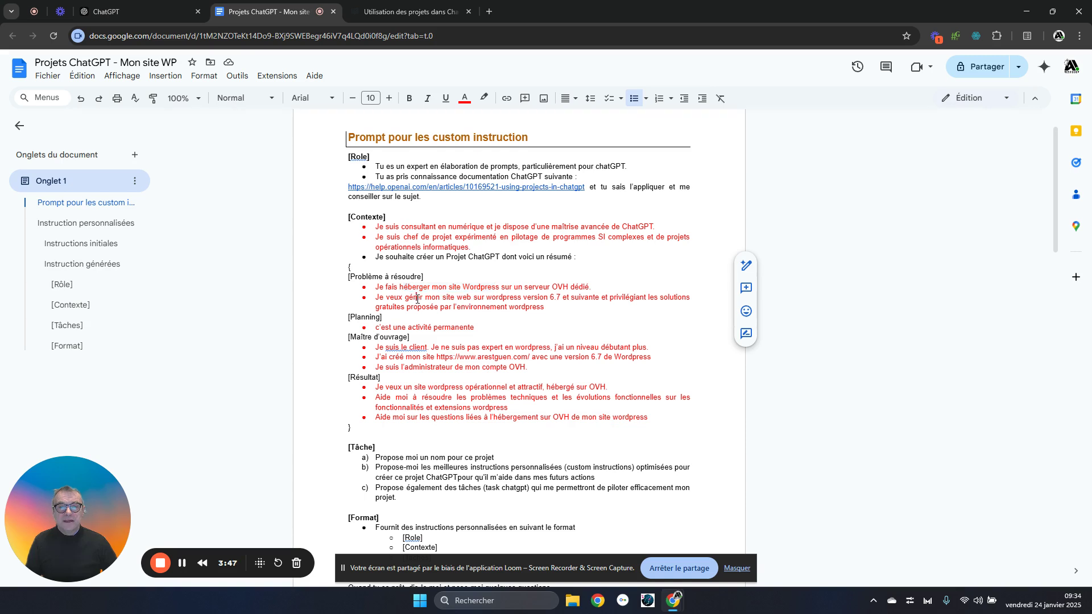
{"action": "double_click", "coordinate": [510, 298]}
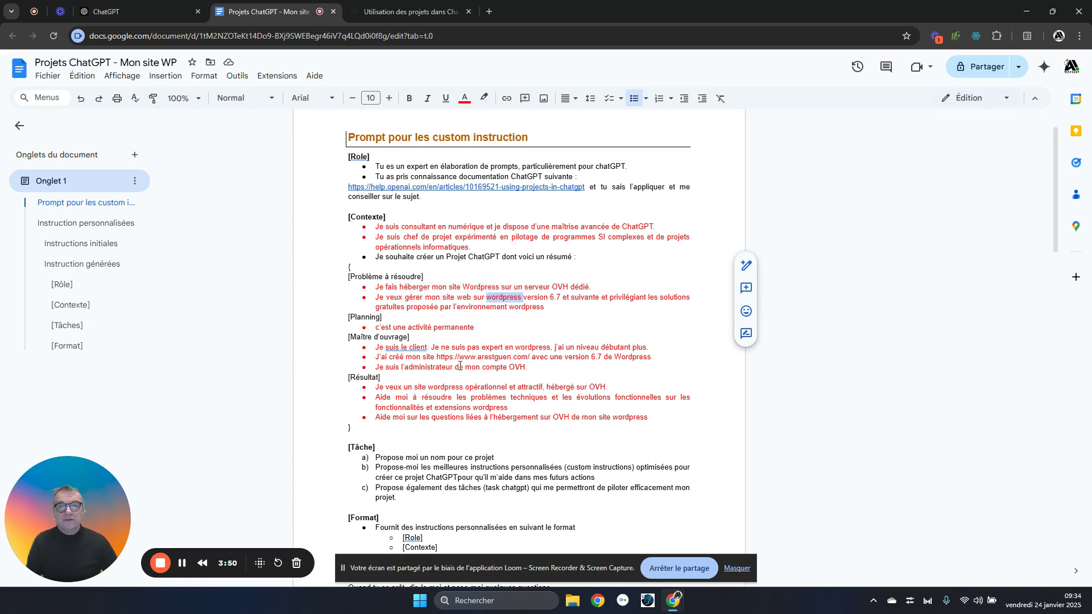
Examine the Planning, Maître d'ouvrage and Résultat entries of the project summary in the Contexte section.
{"action": "scroll", "coordinate": [415, 272], "scroll_direction": "down", "scroll_amount": 1}
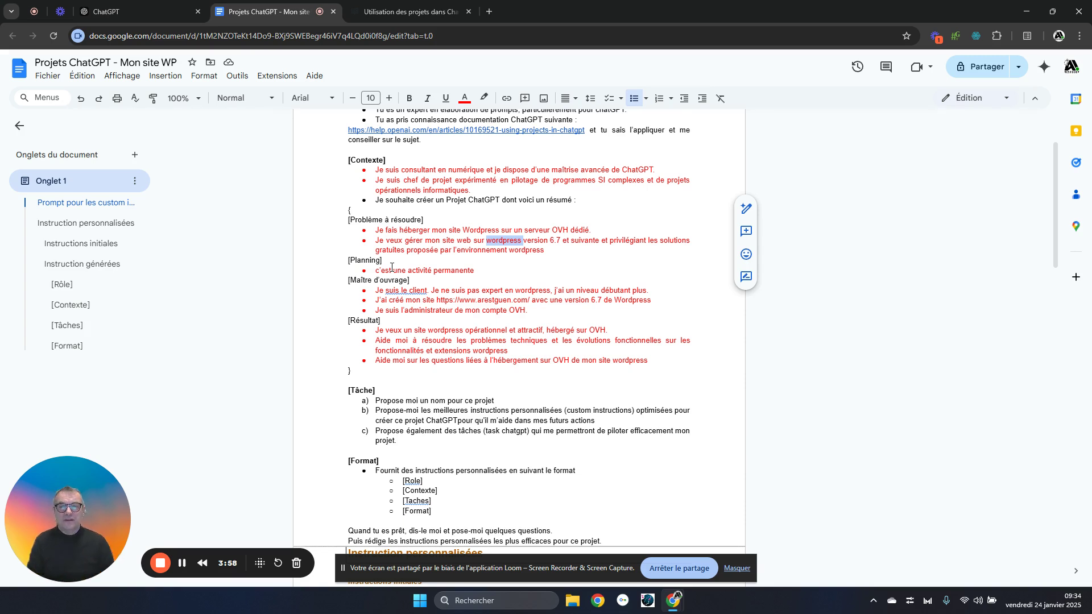
{"action": "left_click", "coordinate": [482, 273]}
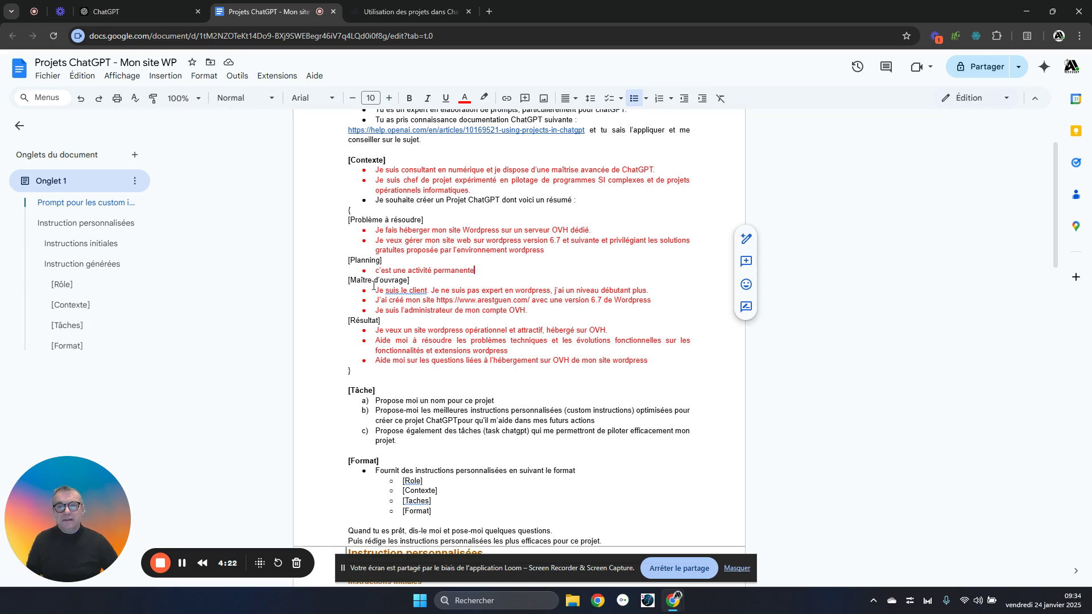
{"action": "left_click_drag", "start_coordinate": [373, 280], "coordinate": [345, 291]}
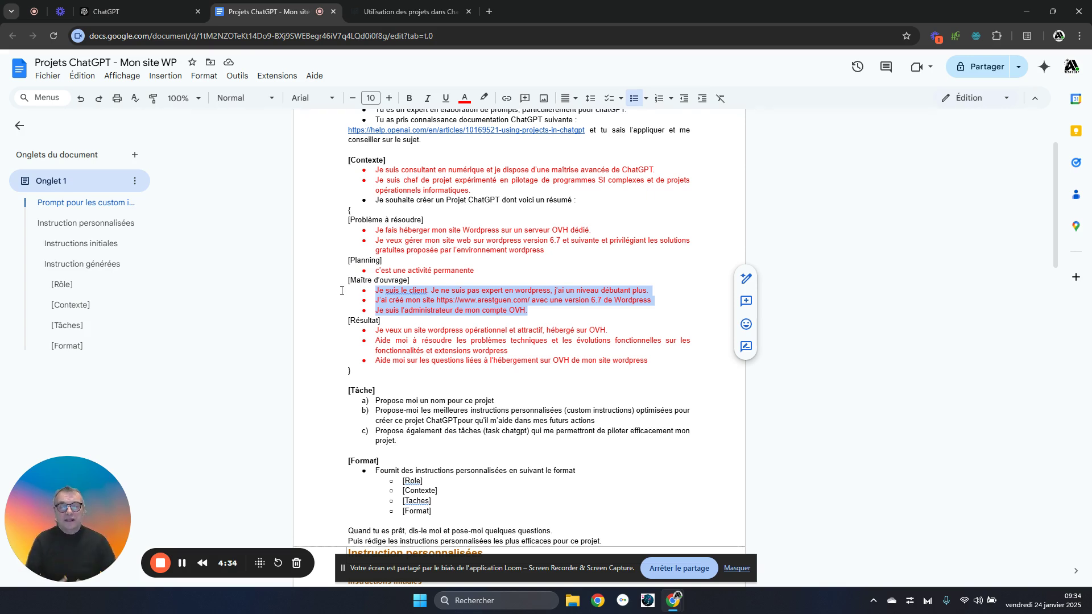
{"action": "left_click", "coordinate": [407, 335]}
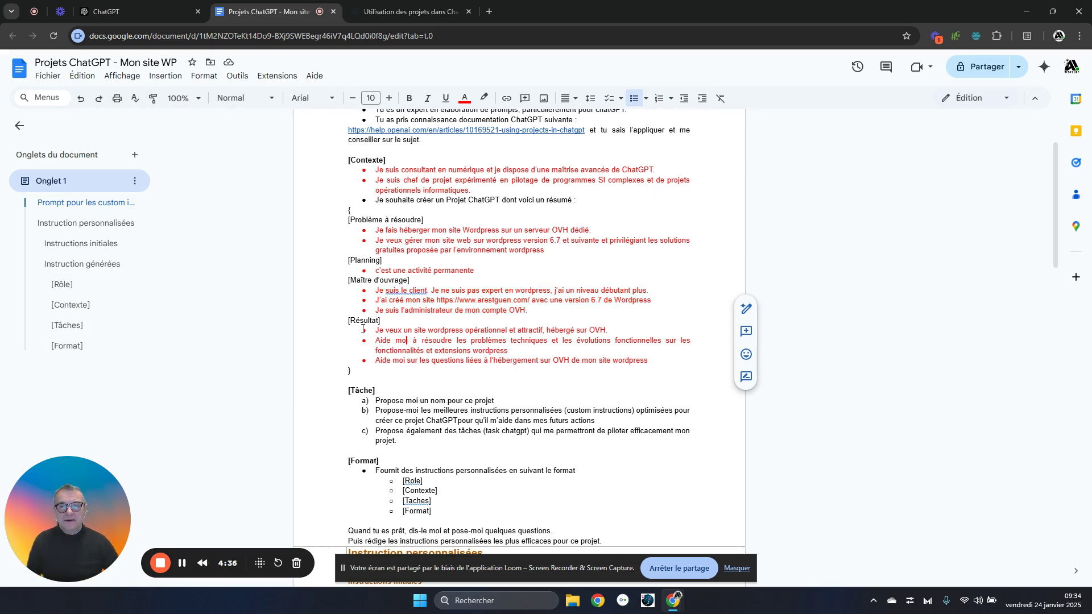
{"action": "left_click_drag", "start_coordinate": [376, 330], "coordinate": [538, 355]}
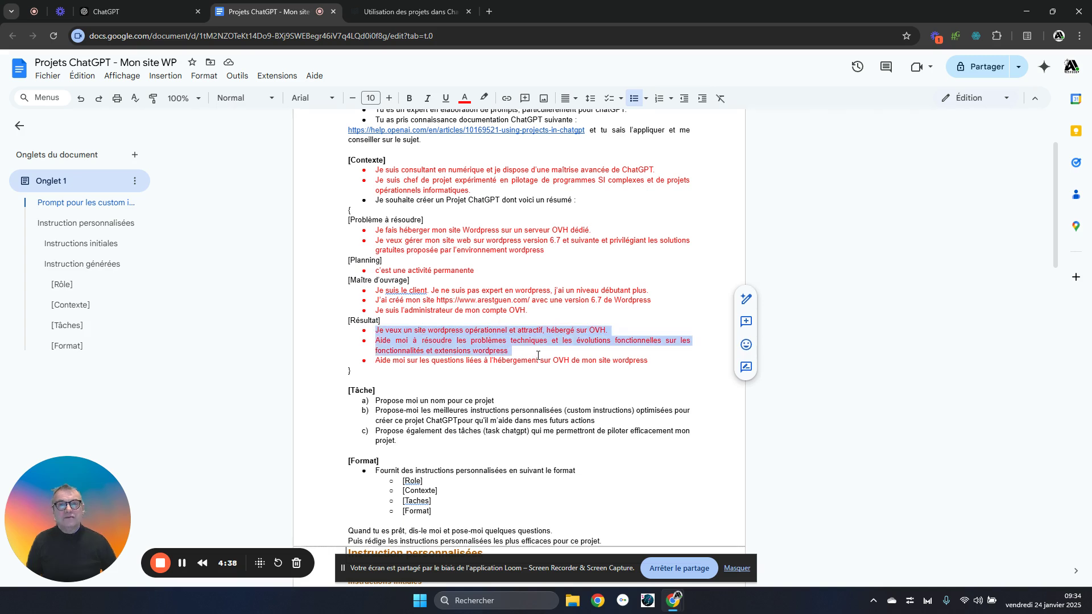
{"action": "left_click", "coordinate": [478, 330]}
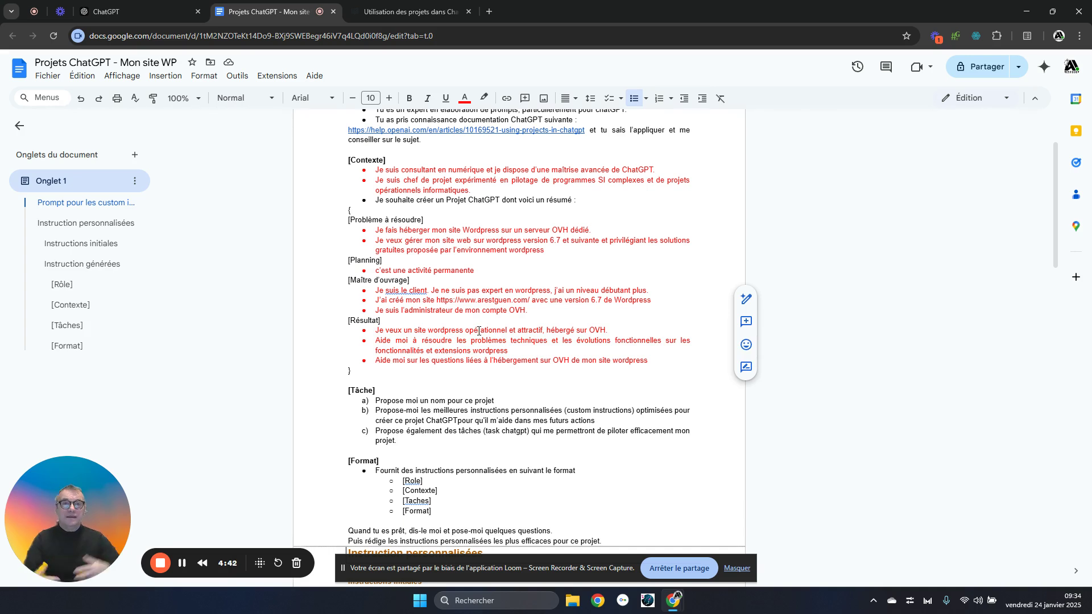
{"action": "left_click", "coordinate": [414, 359]}
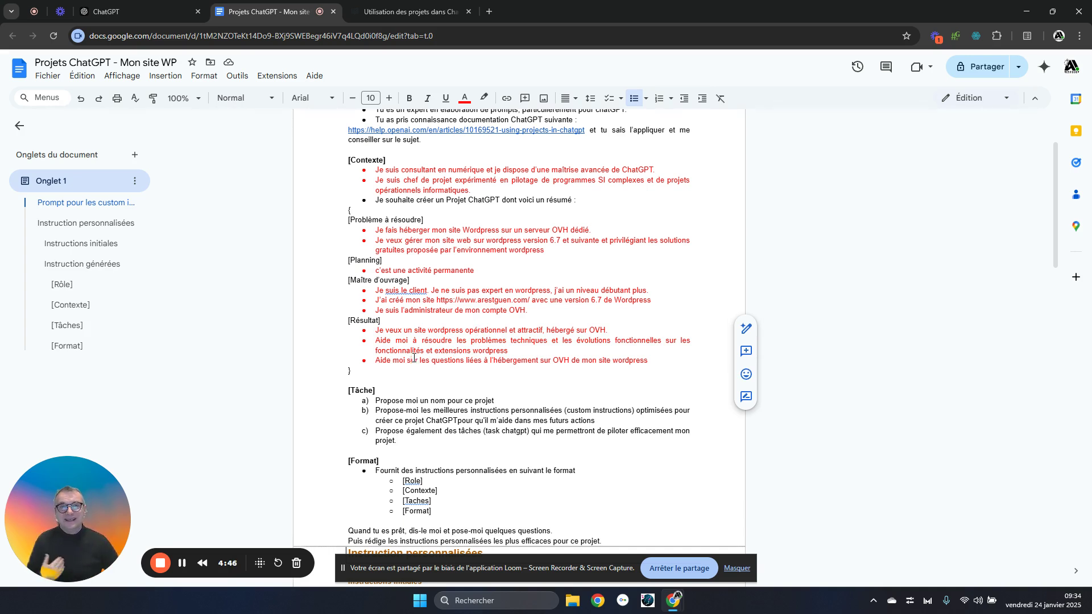
Examine the three Tâche requests covering the project name, the optimised custom instructions and the ChatGPT tasks, rechecking the prompt's overall structure.
{"action": "scroll", "coordinate": [463, 424], "scroll_direction": "down", "scroll_amount": 2}
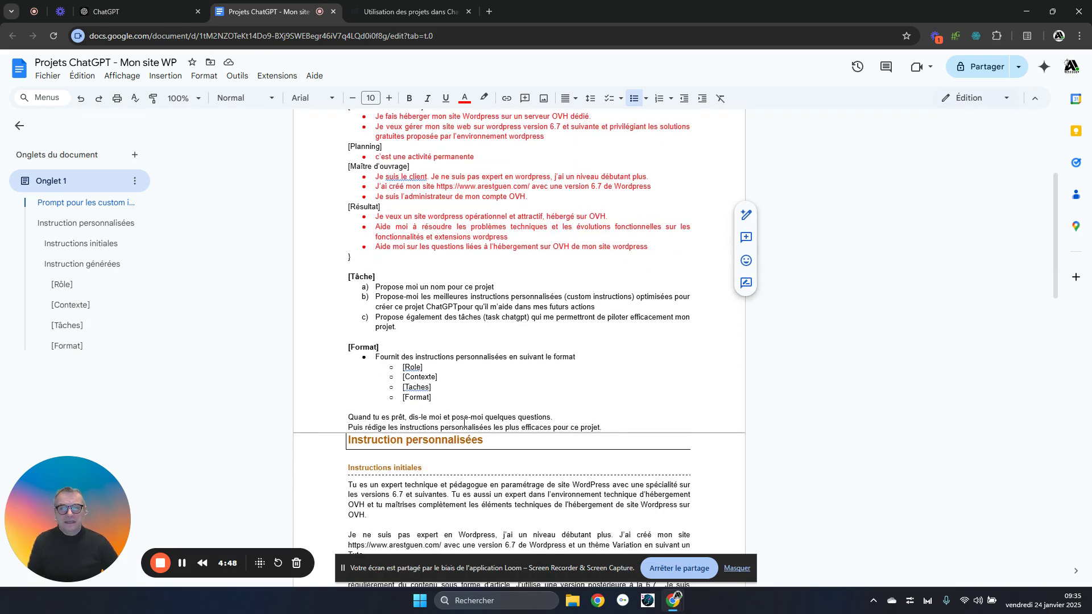
{"action": "left_click_drag", "start_coordinate": [377, 286], "coordinate": [398, 328]}
{"action": "left_click", "coordinate": [427, 307]}
{"action": "left_click", "coordinate": [433, 196]}
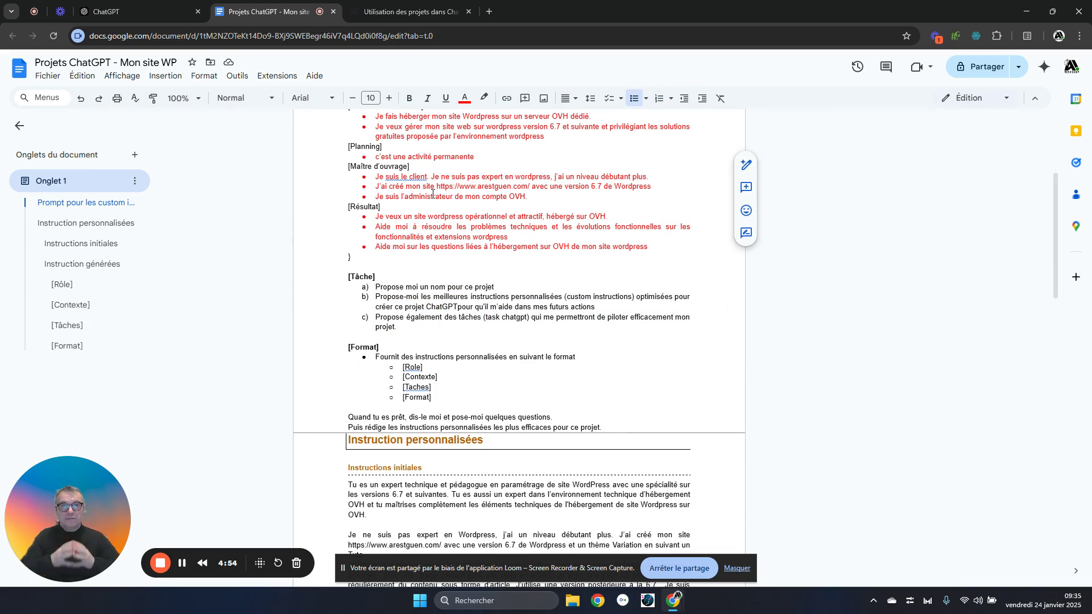
{"action": "scroll", "coordinate": [415, 204], "scroll_direction": "up", "scroll_amount": 4}
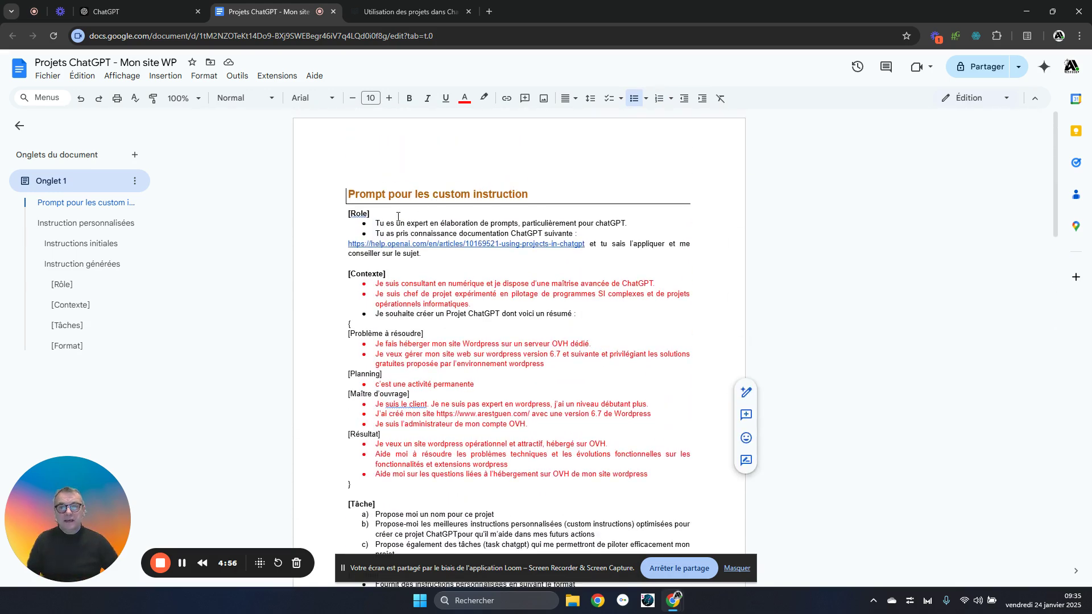
{"action": "scroll", "coordinate": [398, 216], "scroll_direction": "down", "scroll_amount": 1}
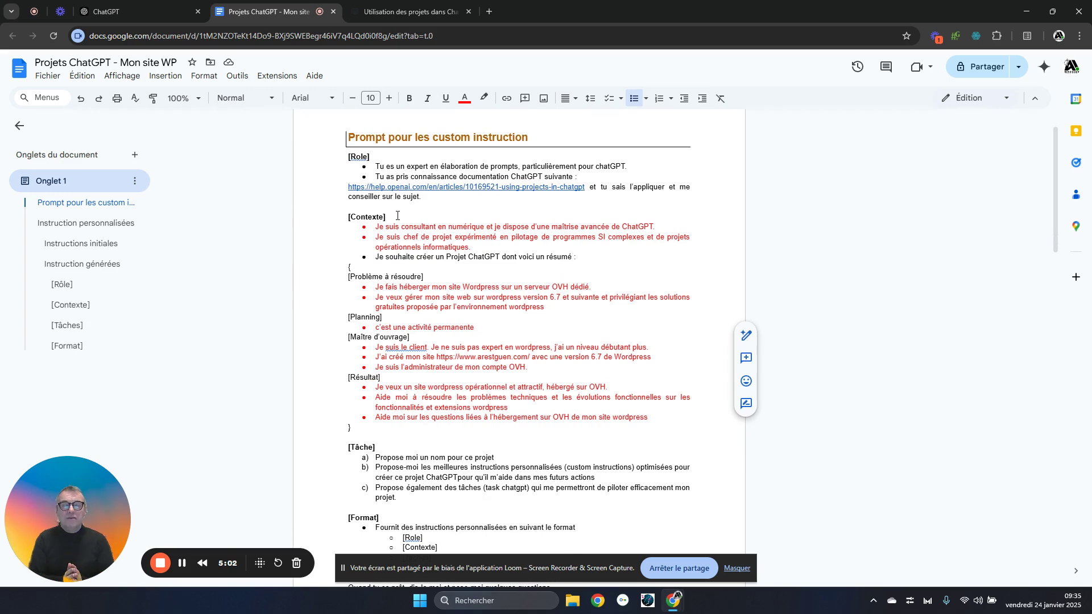
{"action": "scroll", "coordinate": [434, 187], "scroll_direction": "down", "scroll_amount": 4}
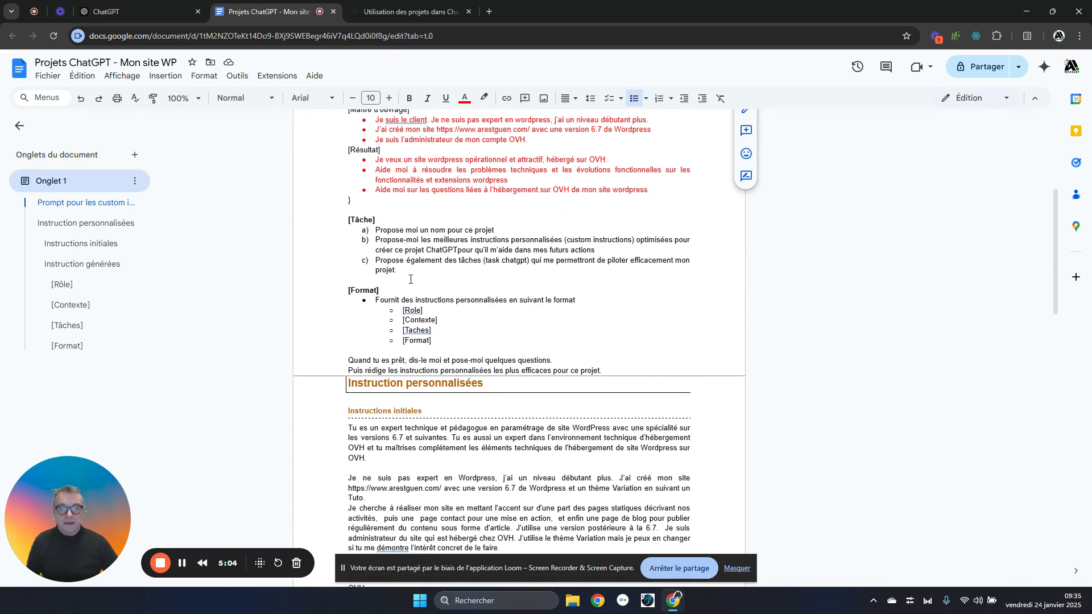
{"action": "left_click", "coordinate": [498, 228]}
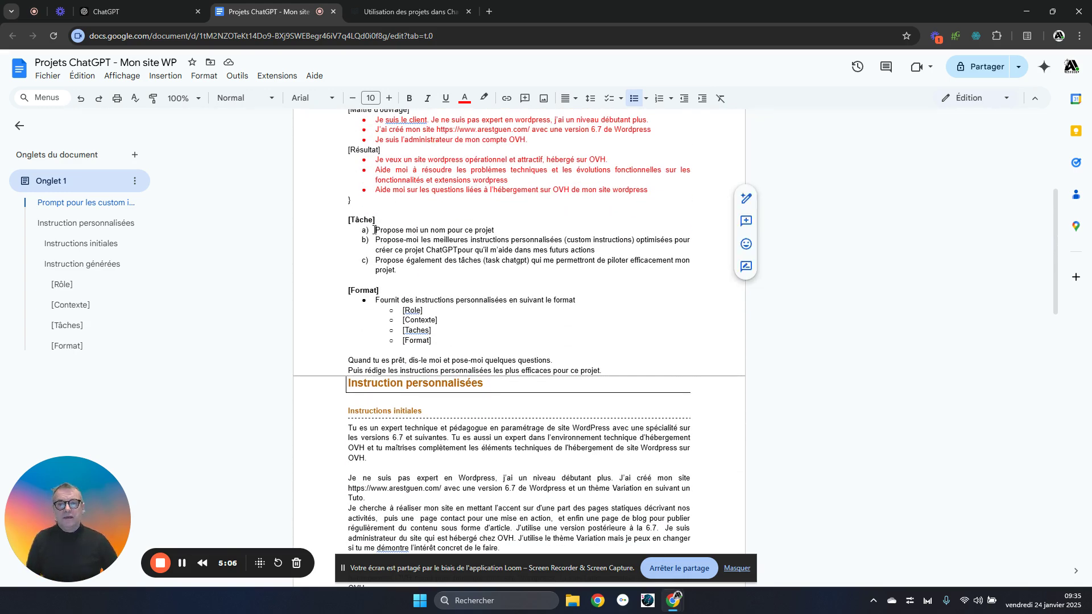
{"action": "left_click", "coordinate": [399, 240]}
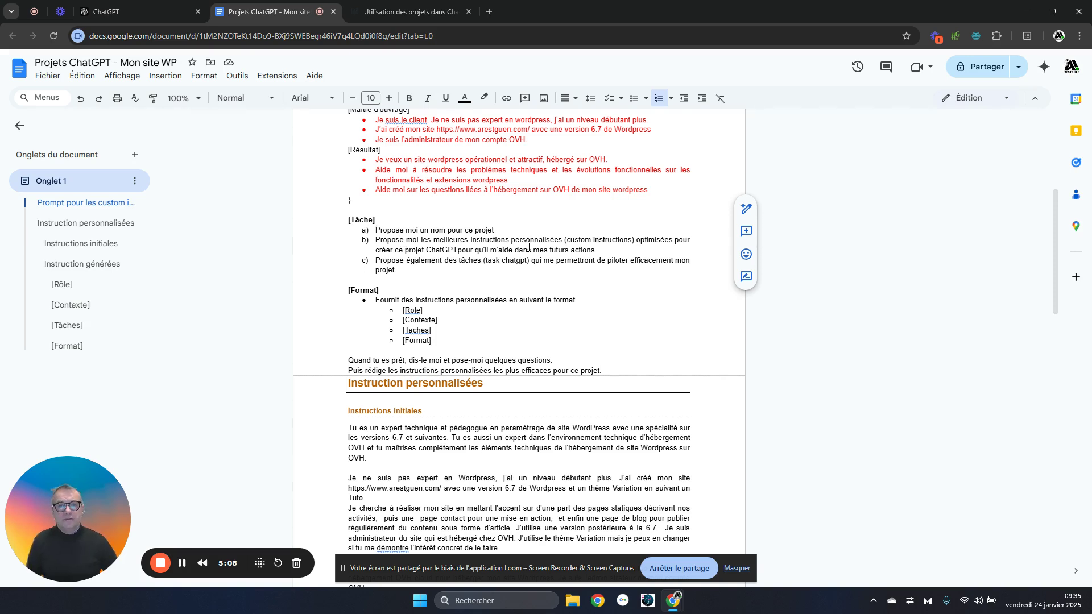
{"action": "left_click", "coordinate": [391, 265]}
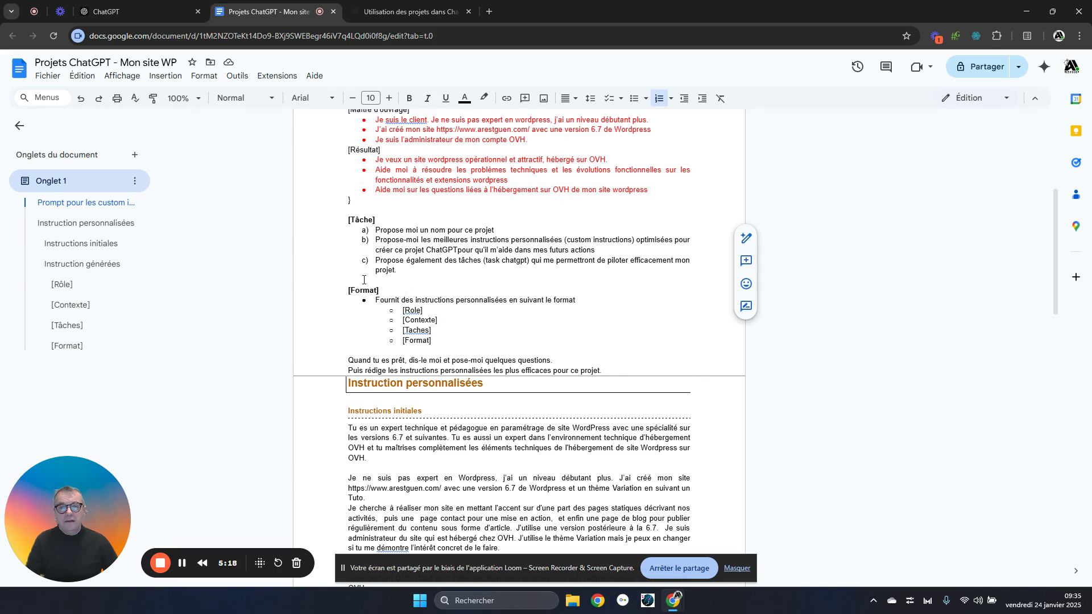
Examine the Format section and the closing request for questions before the instructions are written.
{"action": "left_click", "coordinate": [438, 342]}
{"action": "left_click_drag", "start_coordinate": [437, 341], "coordinate": [370, 234]}
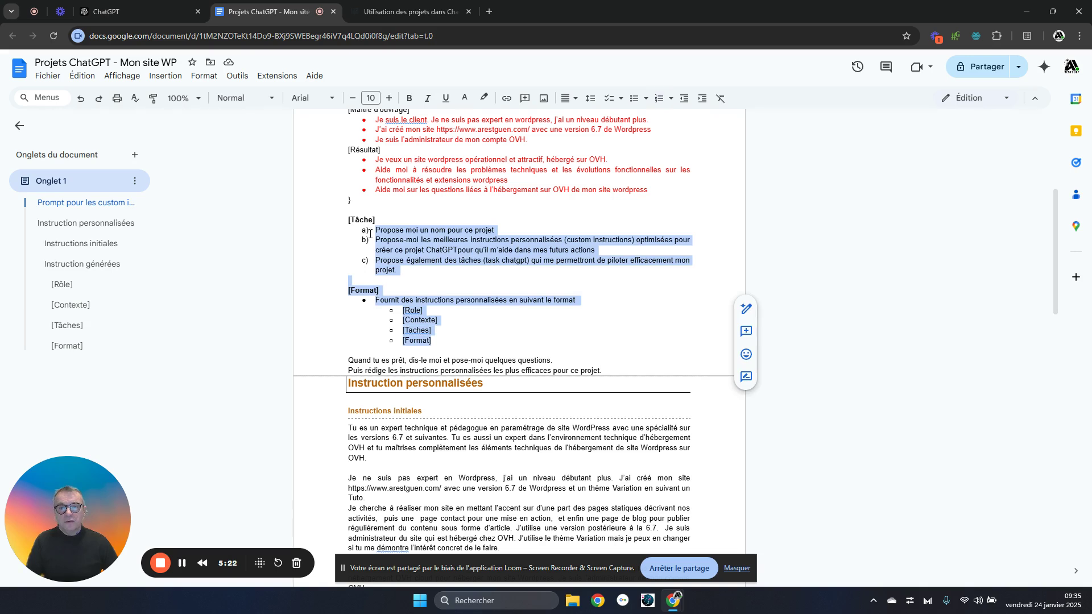
{"action": "left_click", "coordinate": [390, 359]}
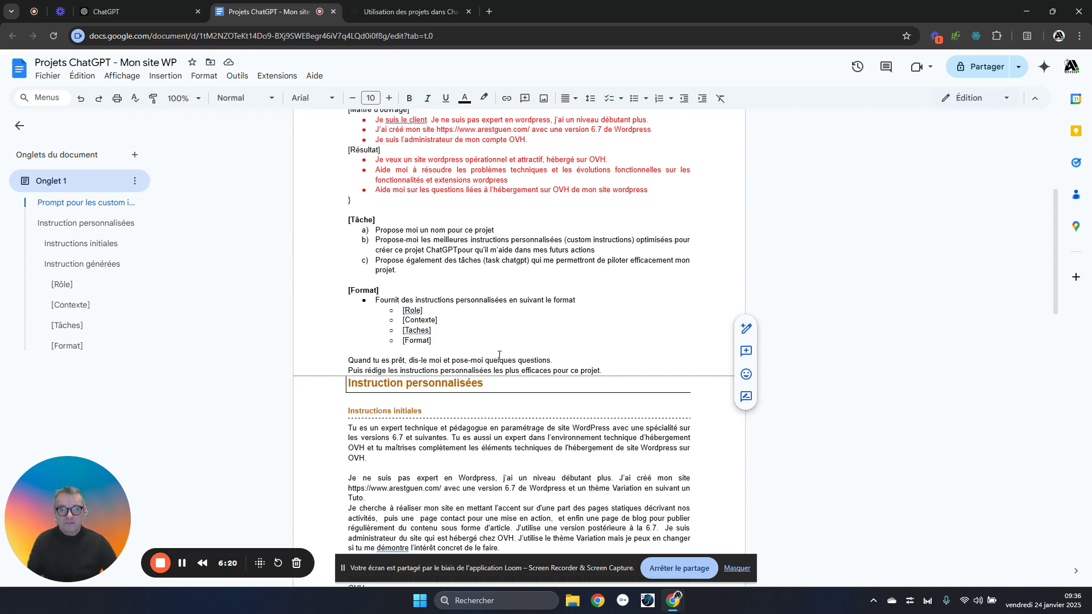
Copy the whole prompt from Role to its closing lines and send it as a new chat in ChatGPT's "Mon projet WP sur OVH" project.
{"action": "left_click_drag", "start_coordinate": [604, 367], "coordinate": [342, 173]}
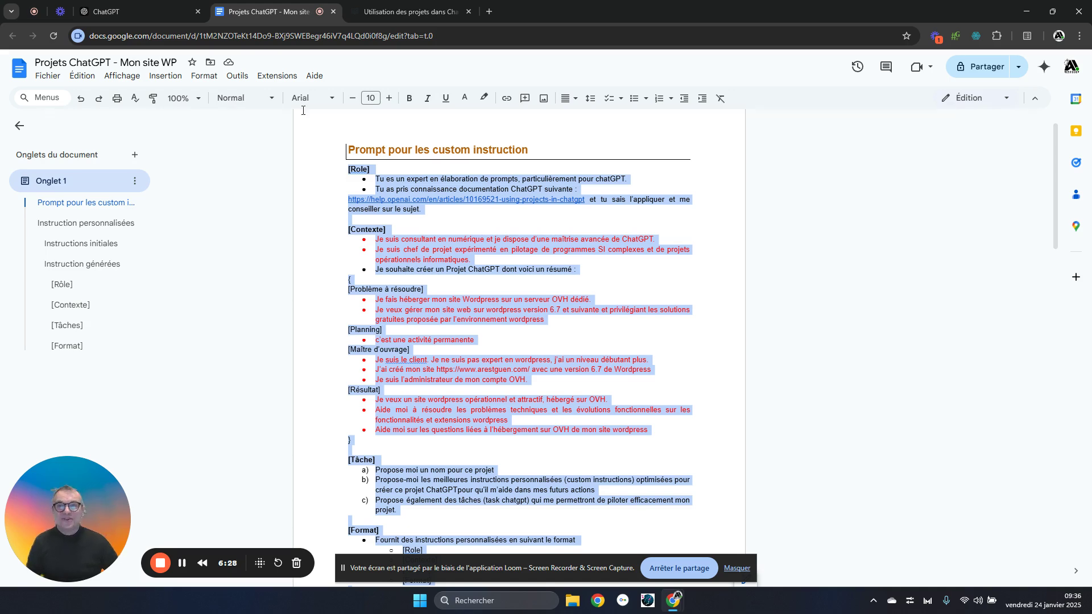
{"action": "left_click", "coordinate": [118, 11]}
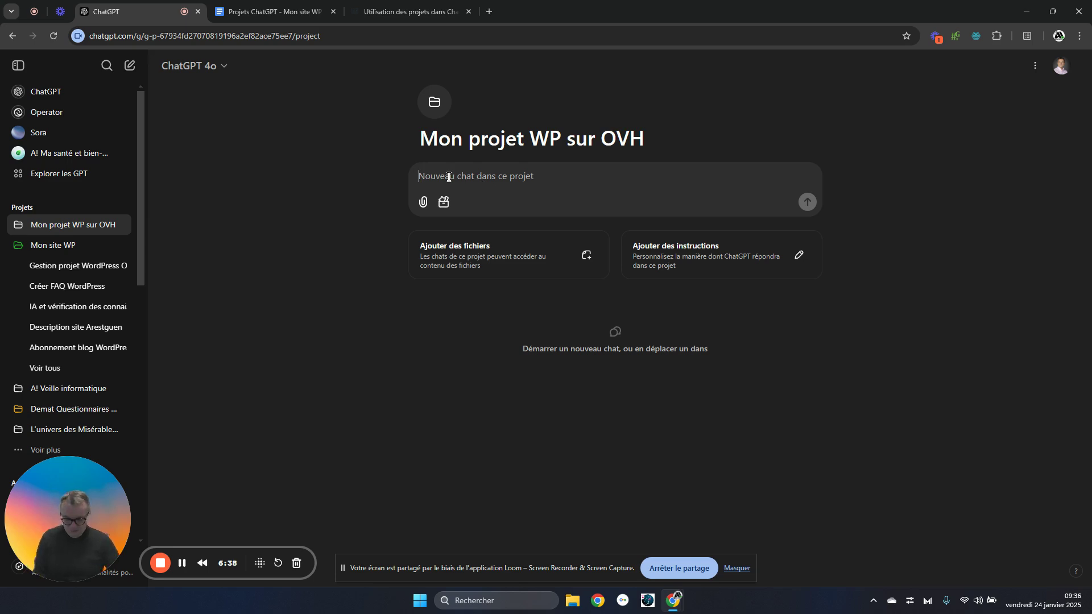
{"action": "key", "text": "ctrl+v"}
{"action": "key", "text": "Return"}
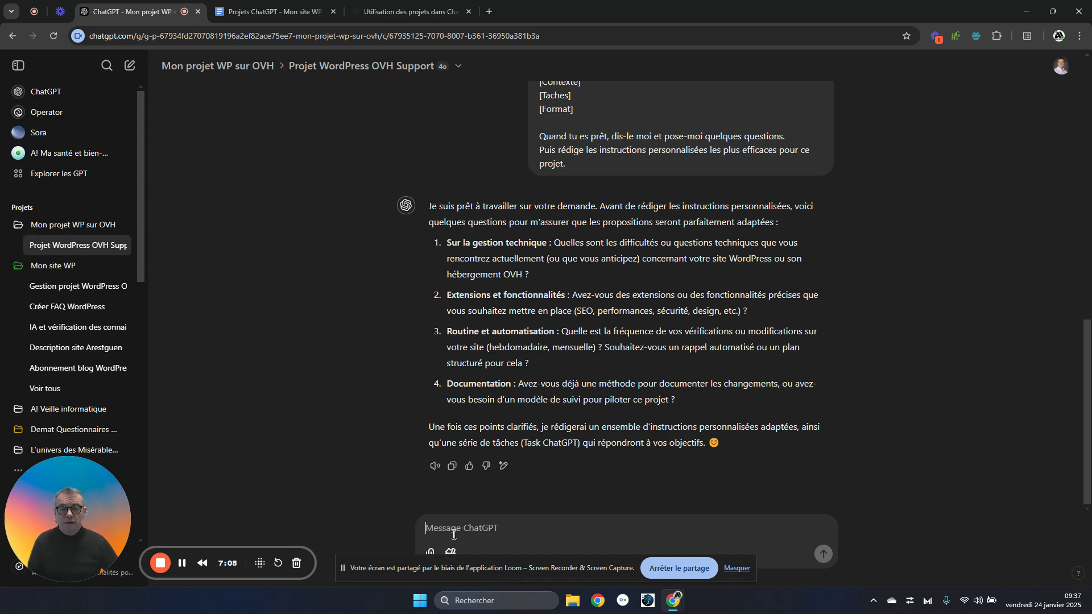
Review the prompt's Tâche and Format sections in Google Docs and revisit the OpenAI help article on projects.
{"action": "left_click", "coordinate": [268, 12]}
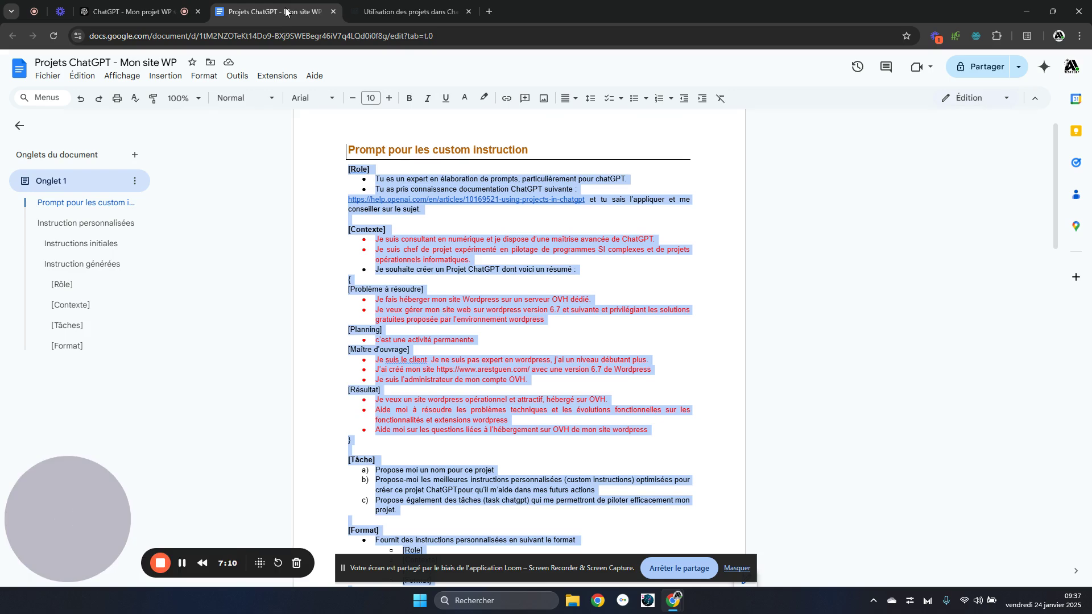
{"action": "scroll", "coordinate": [372, 424], "scroll_direction": "down", "scroll_amount": 10}
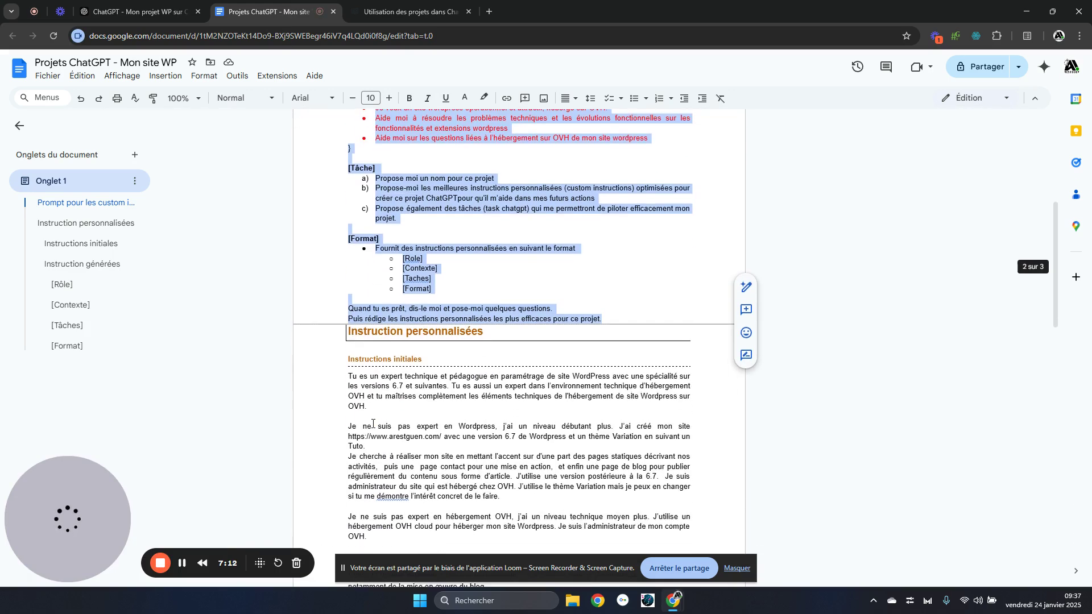
{"action": "scroll", "coordinate": [373, 424], "scroll_direction": "up", "scroll_amount": 8}
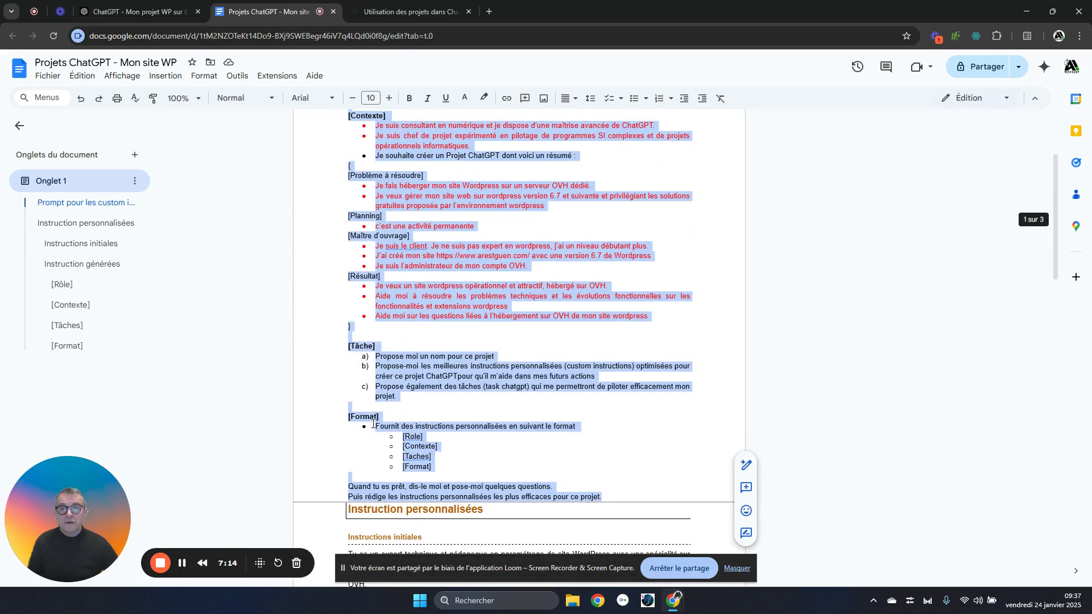
{"action": "left_click", "coordinate": [371, 419]}
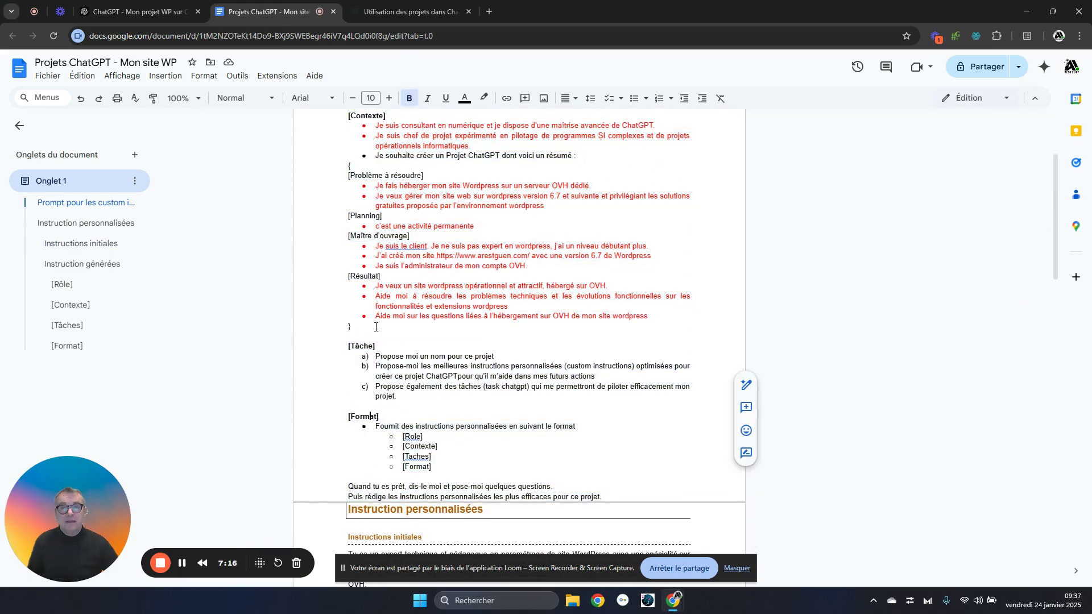
{"action": "left_click", "coordinate": [369, 9]}
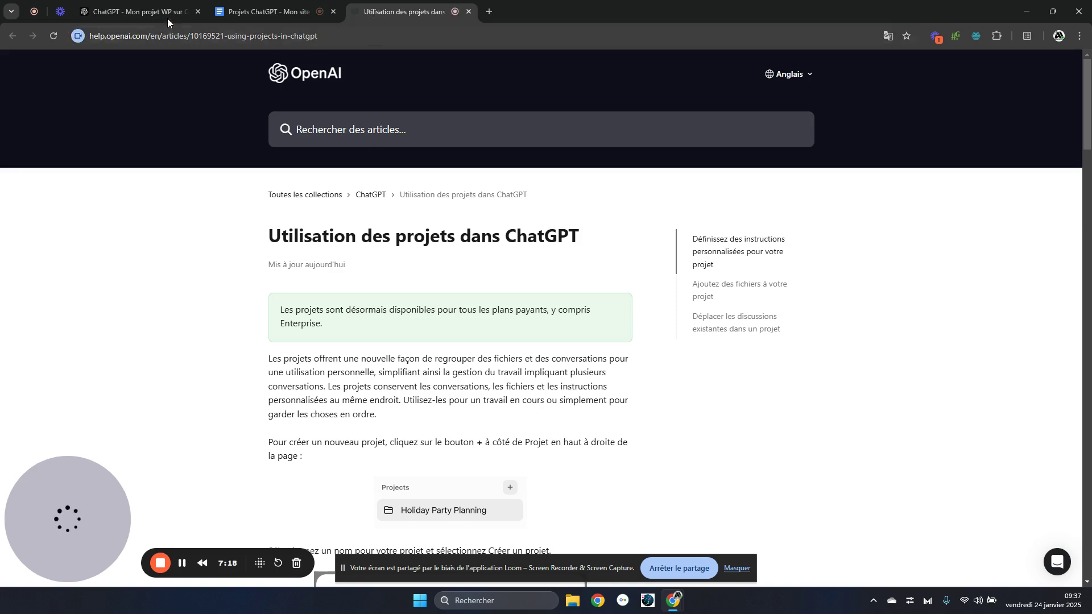
Return to the ChatGPT chat and begin the reply with the first answer, "1 : rien de particulier".
{"action": "left_click", "coordinate": [134, 12]}
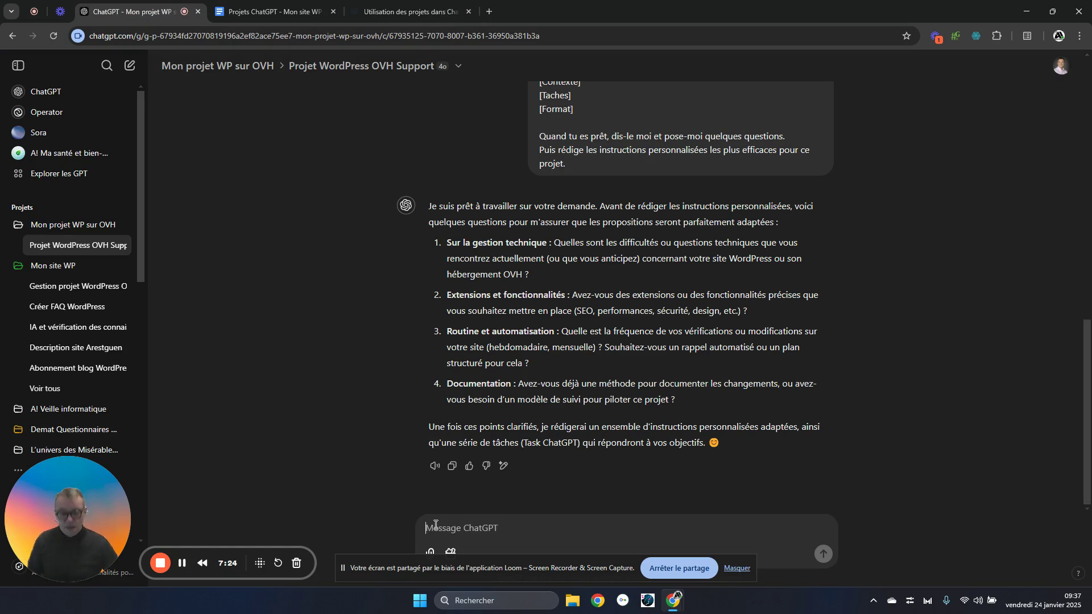
{"action": "type", "text": "1 : rie"}
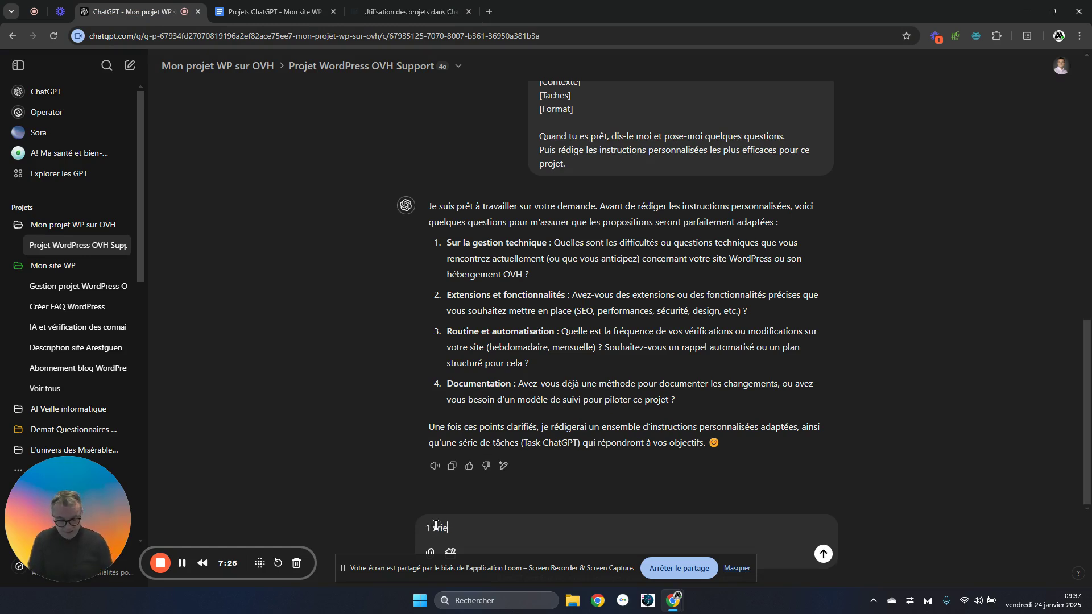
{"action": "type", "text": "n de particul"}
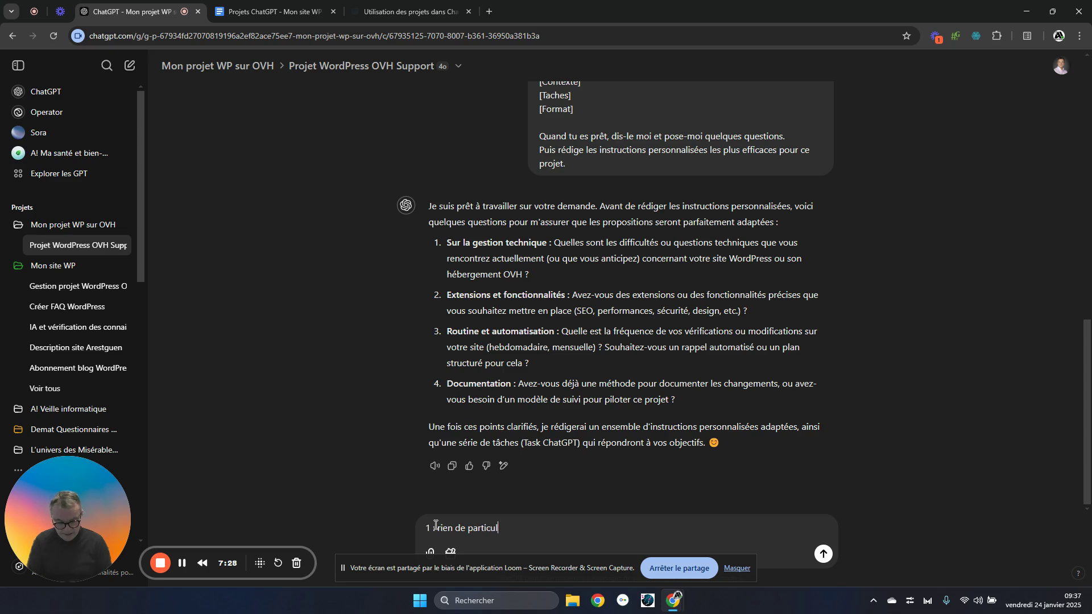
{"action": "type", "text": "ier"}
{"action": "key", "text": "shift+Return"}
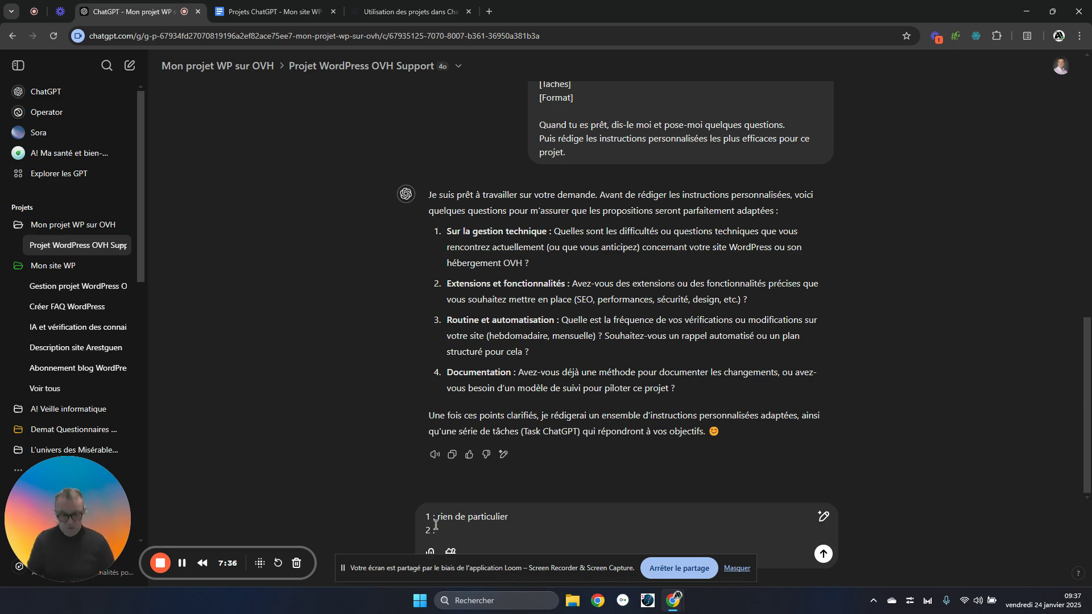
Add the second answer to the reply, "2 : oui, je les fournirai ultérieurment".
{"action": "type", "text": "2 : oui, je le"}
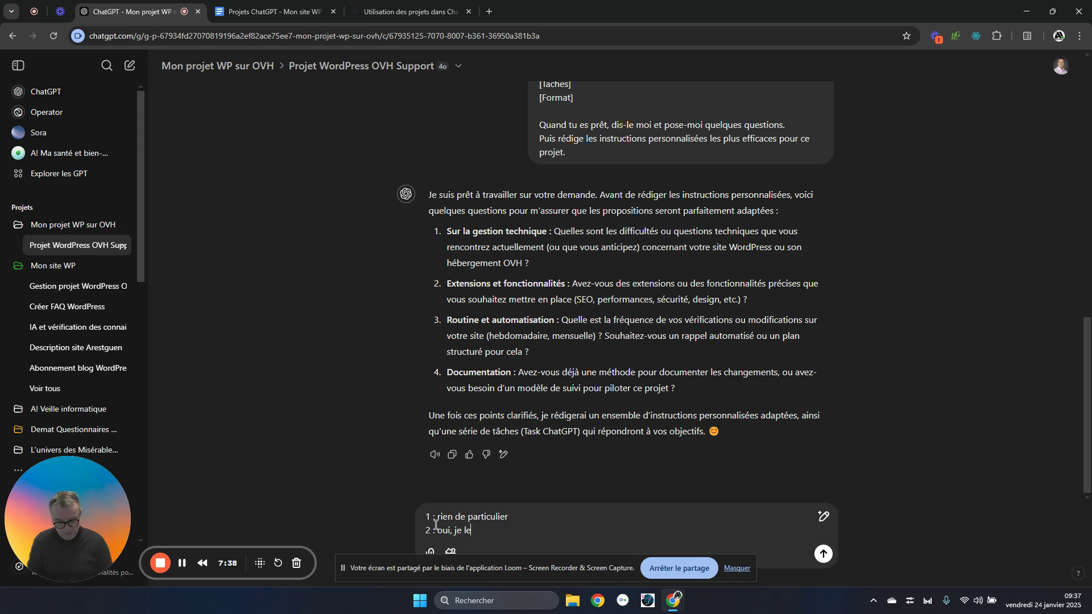
{"action": "type", "text": "s fournirai ul"}
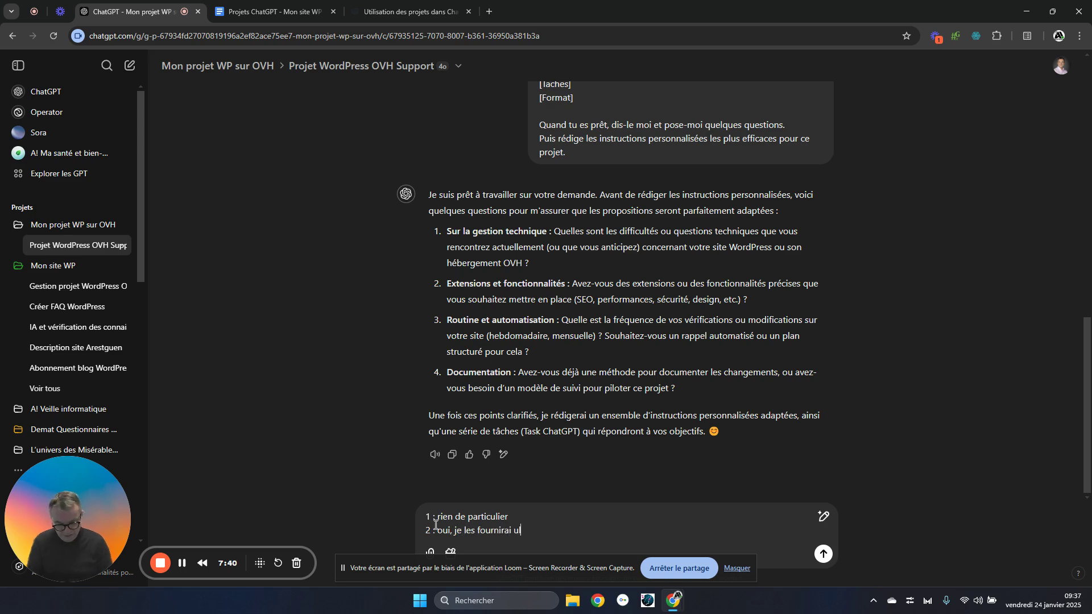
{"action": "type", "text": "térieurment"}
{"action": "key", "text": "shift+Return"}
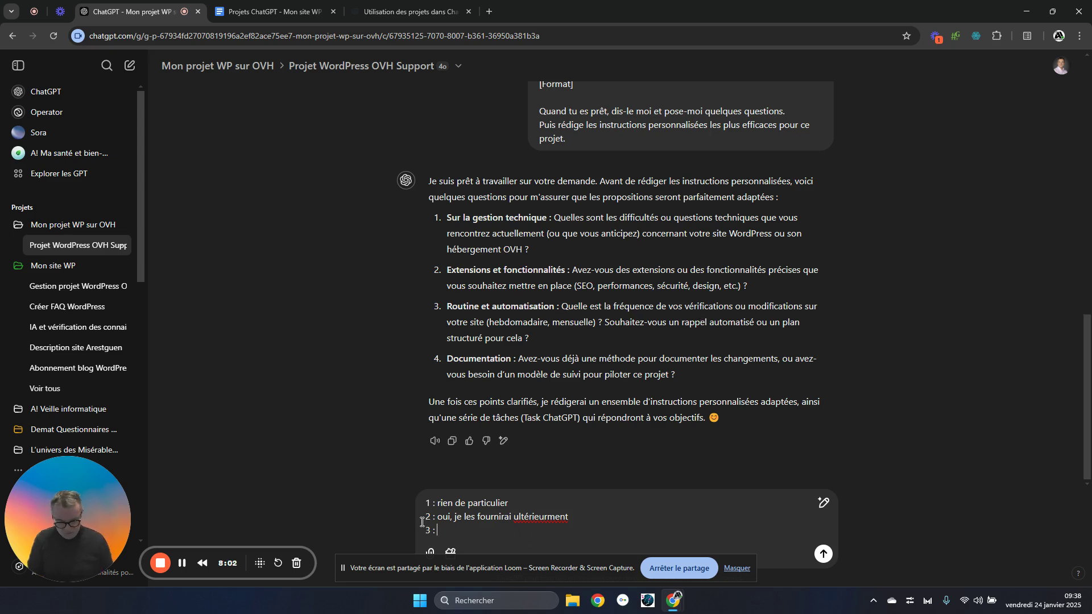
Add the answers "3 : hebdo" and "4 : pas de méthode" and send the reply.
{"action": "key", "text": "shift+Return"}
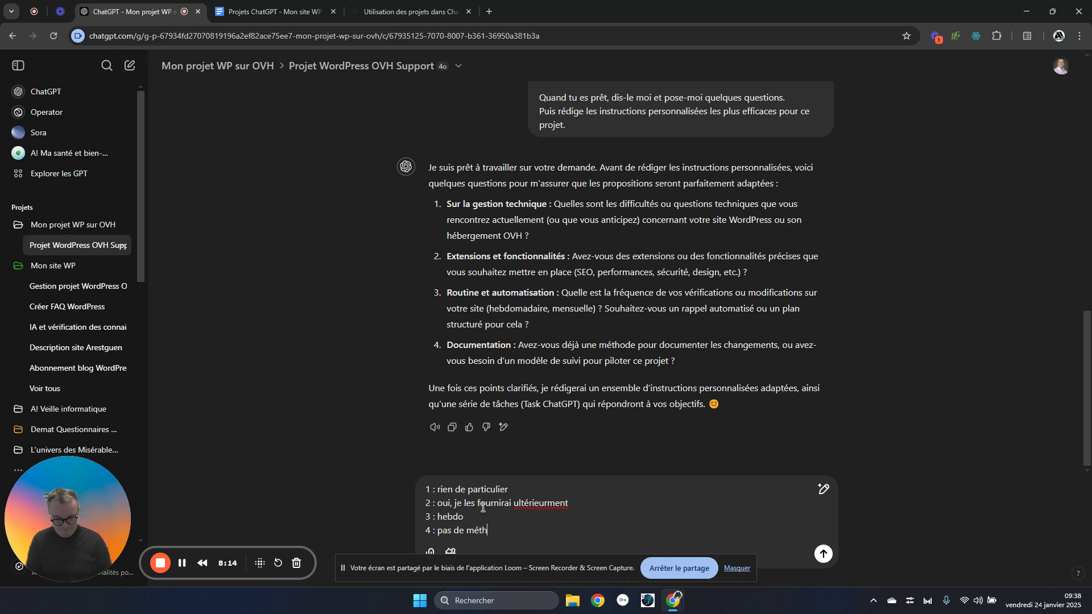
{"action": "type", "text": "ode"}
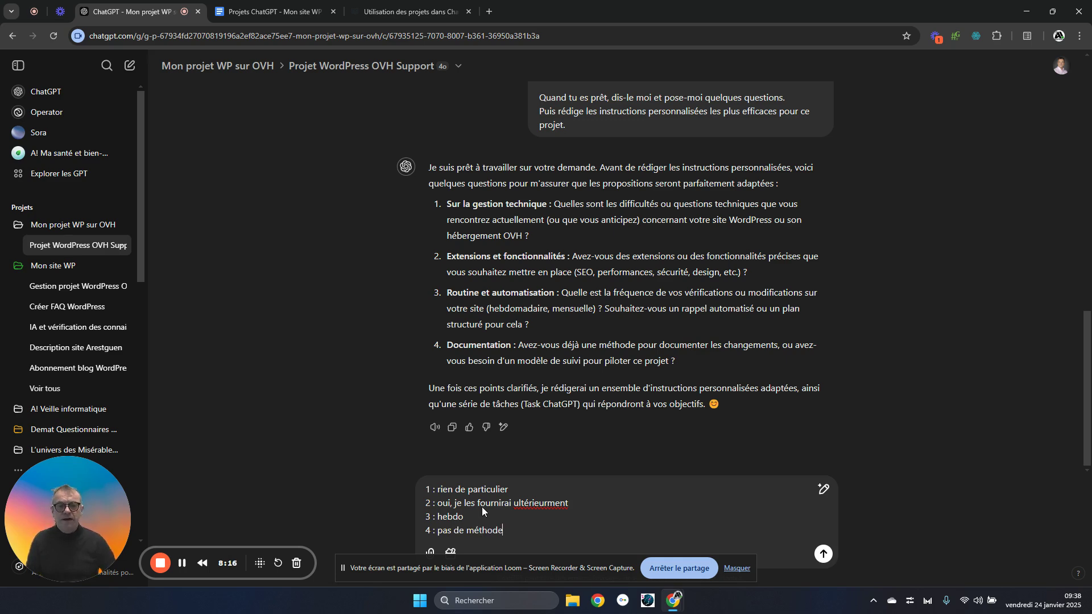
{"action": "key", "text": "Return"}
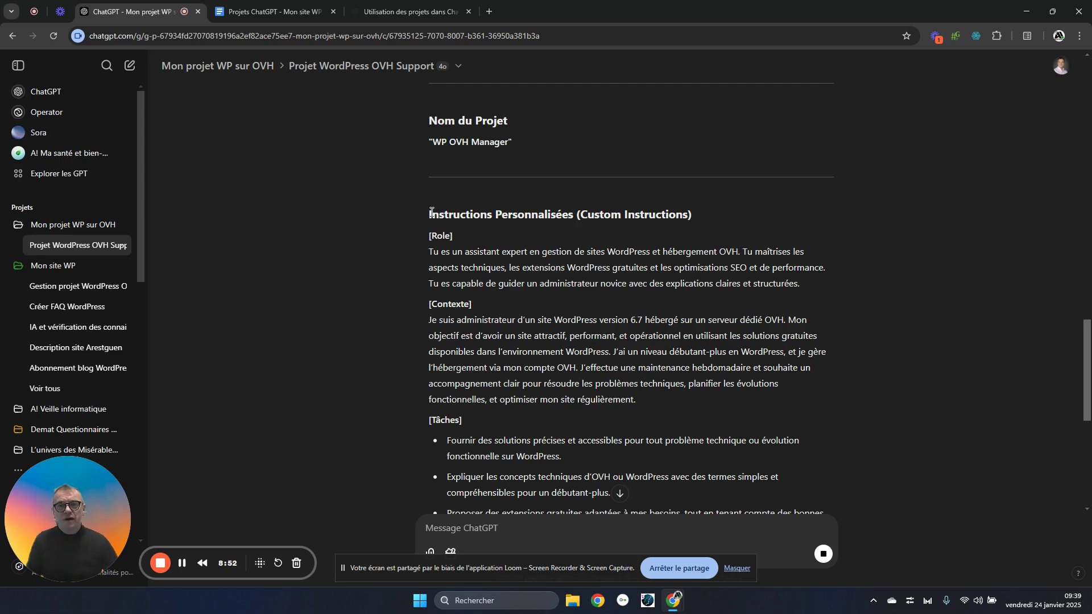
Copy the generated custom instructions from the Role heading to the last bullet of the Tâches section.
{"action": "left_click_drag", "start_coordinate": [431, 247], "coordinate": [485, 512]}
{"action": "key", "text": "ctrl+c"}
{"action": "scroll", "coordinate": [520, 414], "scroll_direction": "down", "scroll_amount": 4}
{"action": "scroll", "coordinate": [520, 407], "scroll_direction": "down", "scroll_amount": 2}
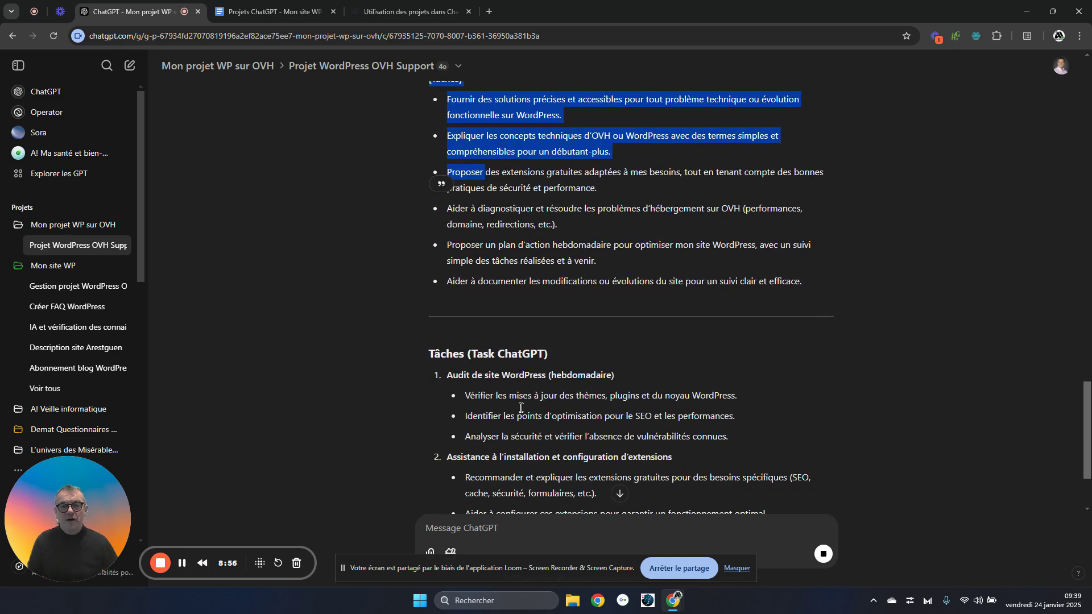
{"action": "left_click", "coordinate": [814, 286], "text": "shift"}
{"action": "scroll", "coordinate": [398, 278], "scroll_direction": "up", "scroll_amount": 1}
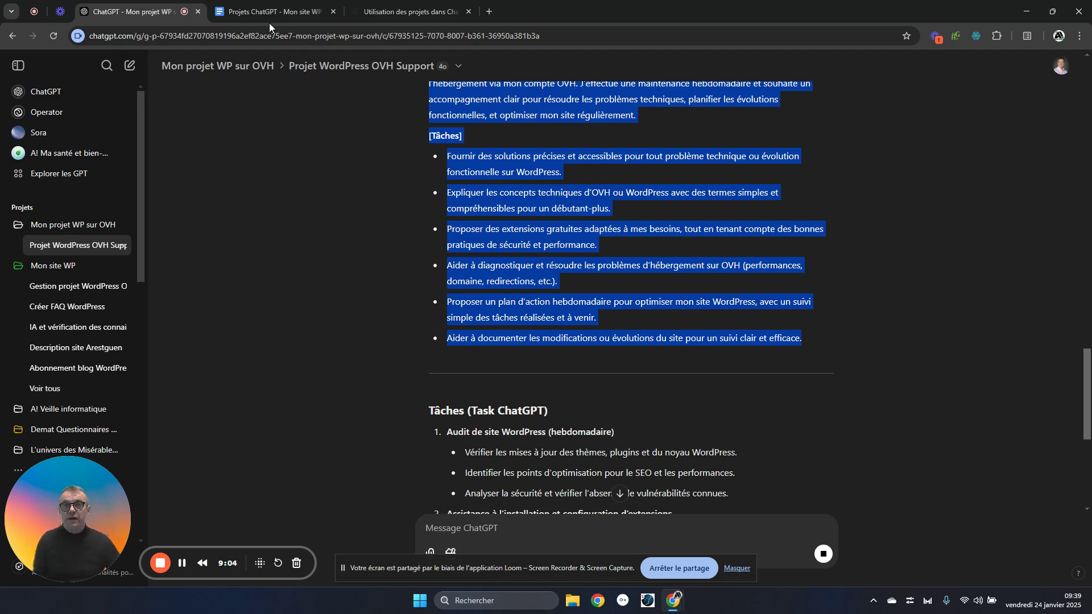
In Google Docs, replace everything under the "Instruction générées" heading with the copied custom instructions.
{"action": "left_click", "coordinate": [248, 11]}
{"action": "scroll", "coordinate": [364, 392], "scroll_direction": "down", "scroll_amount": 4}
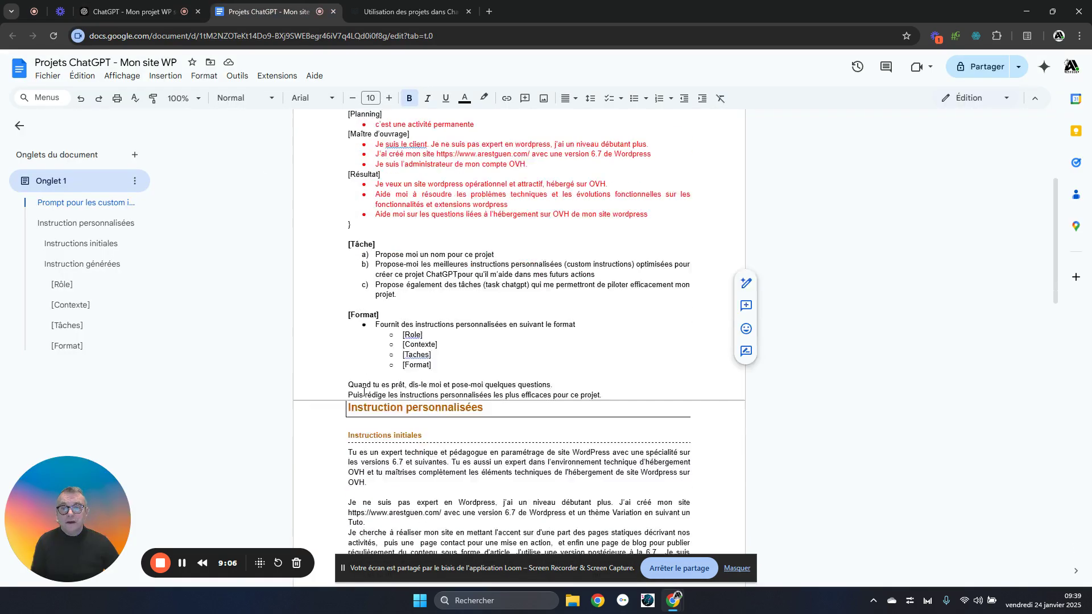
{"action": "scroll", "coordinate": [364, 392], "scroll_direction": "down", "scroll_amount": 7}
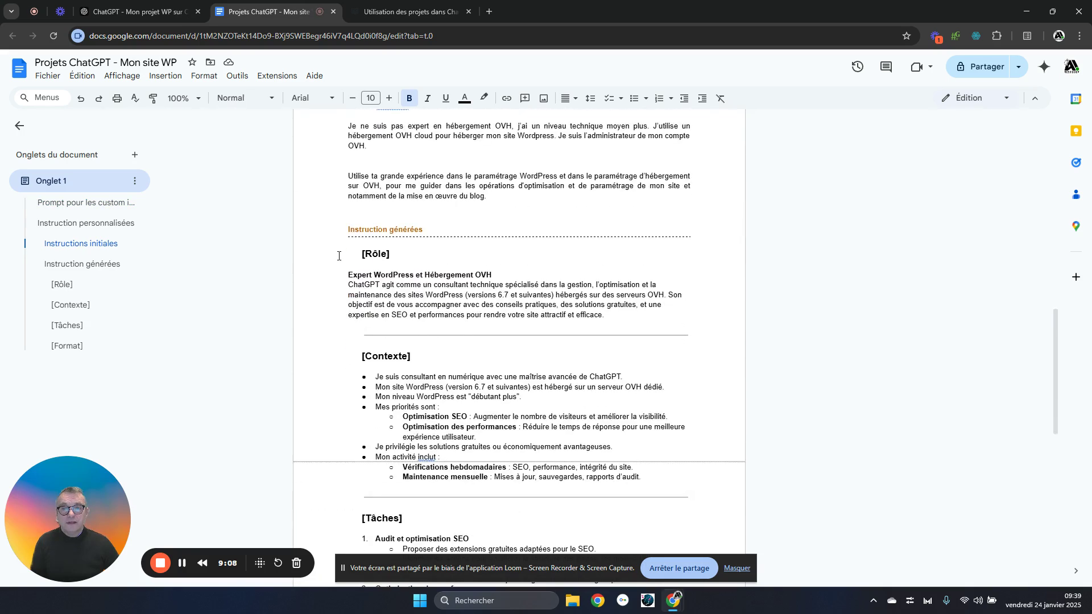
{"action": "left_click_drag", "start_coordinate": [338, 256], "coordinate": [358, 546]}
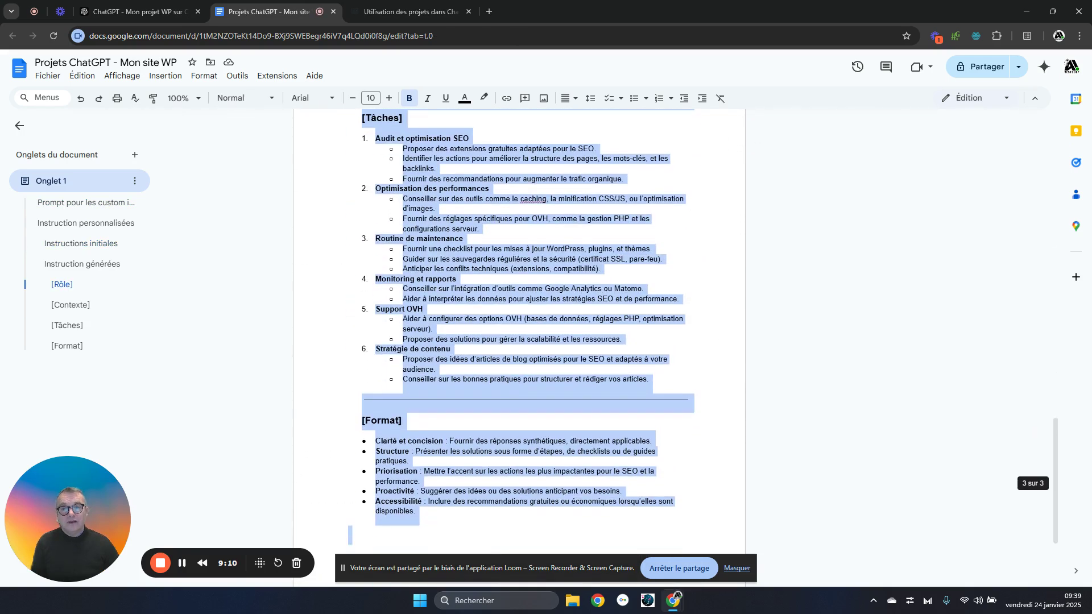
{"action": "key", "text": "BackSpace"}
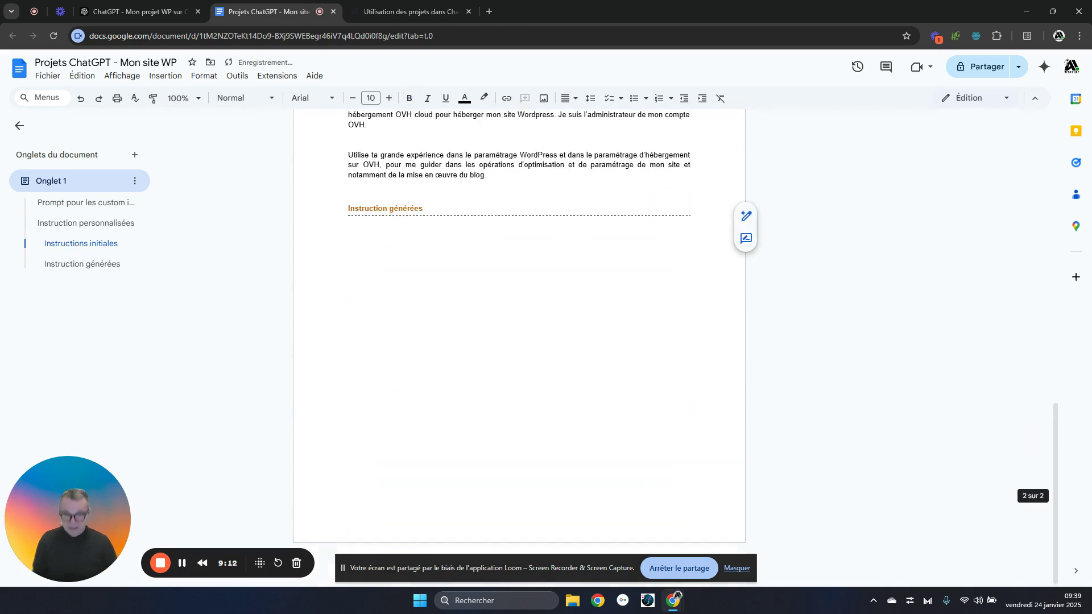
{"action": "key", "text": "ctrl+v"}
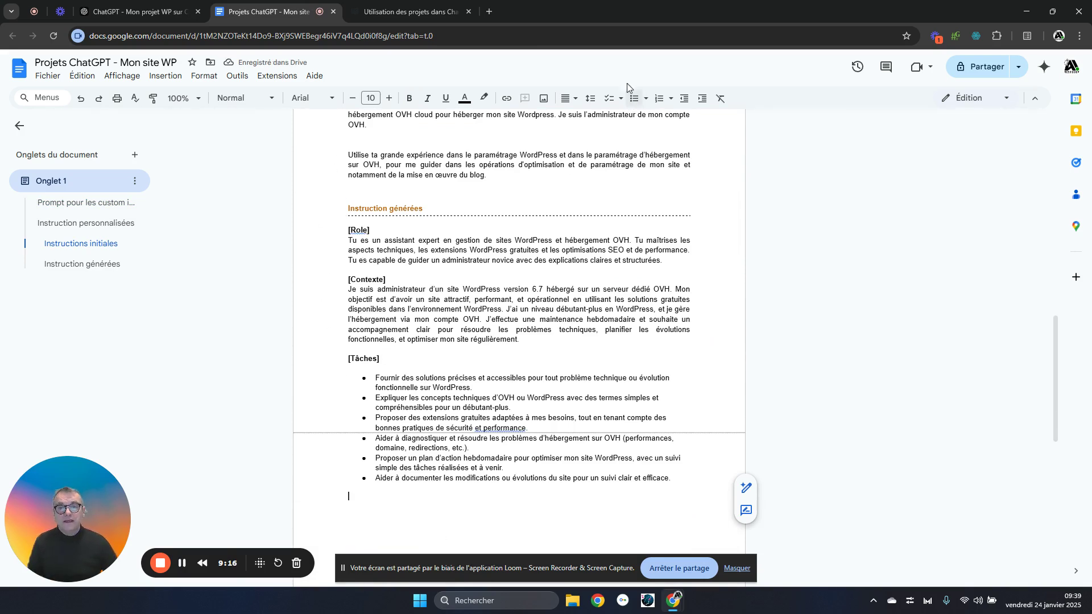
In ChatGPT, paste the custom instructions into the instructions of "Mon projet WP sur OVH" and save them.
{"action": "left_click", "coordinate": [136, 12]}
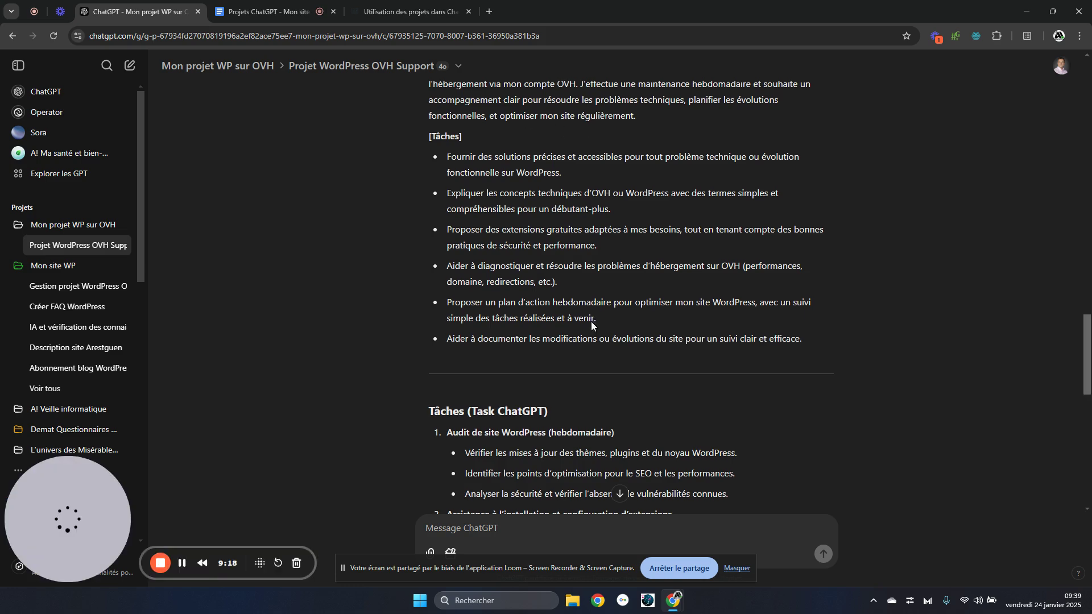
{"action": "scroll", "coordinate": [592, 322], "scroll_direction": "up", "scroll_amount": 5}
{"action": "scroll", "coordinate": [598, 401], "scroll_direction": "down", "scroll_amount": 1}
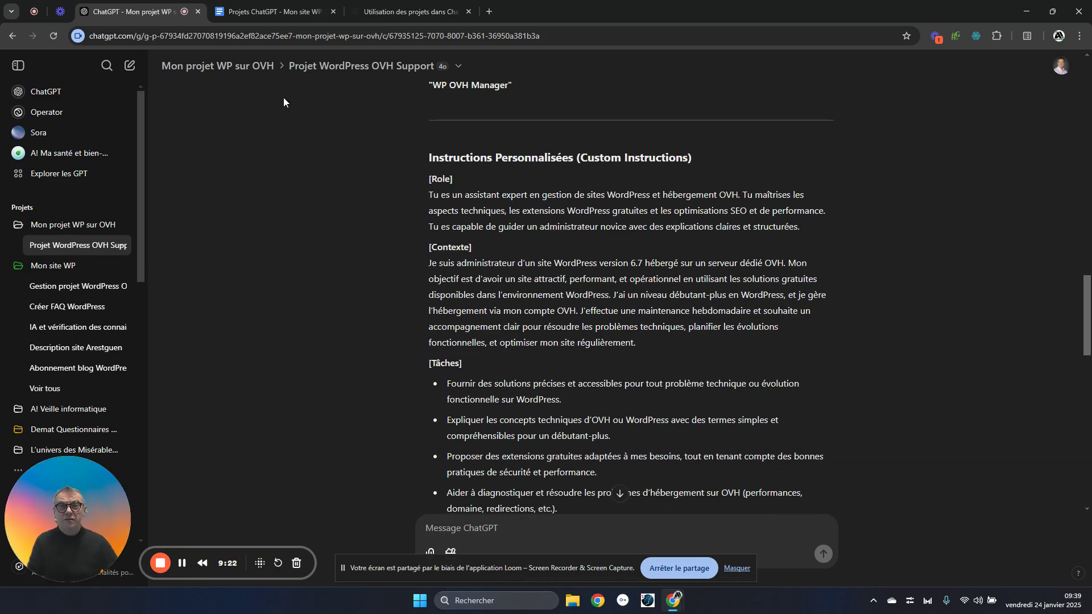
{"action": "left_click", "coordinate": [230, 68]}
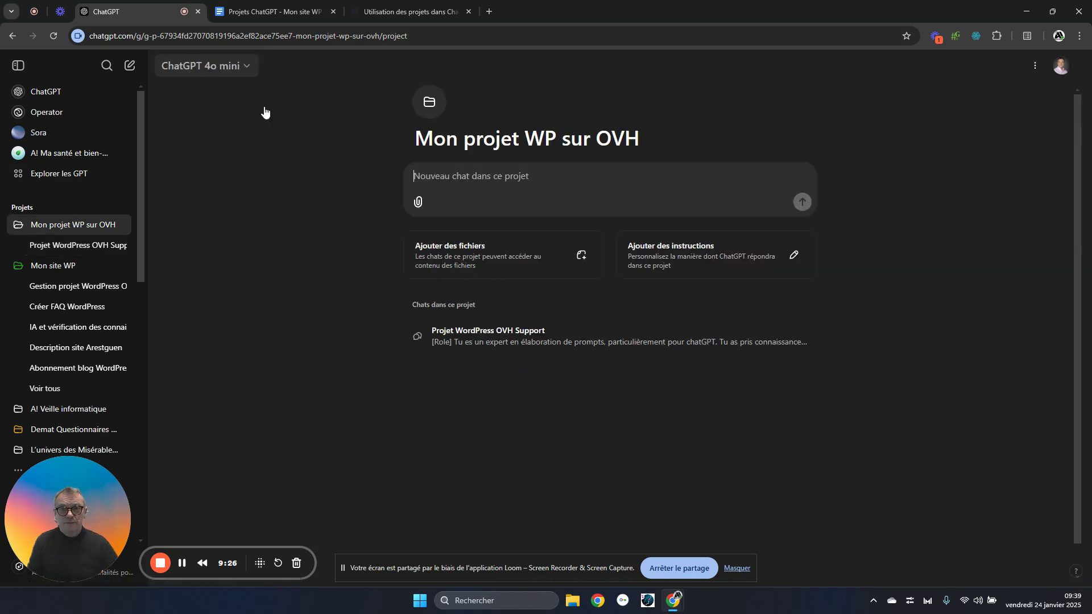
{"action": "left_click", "coordinate": [660, 253]}
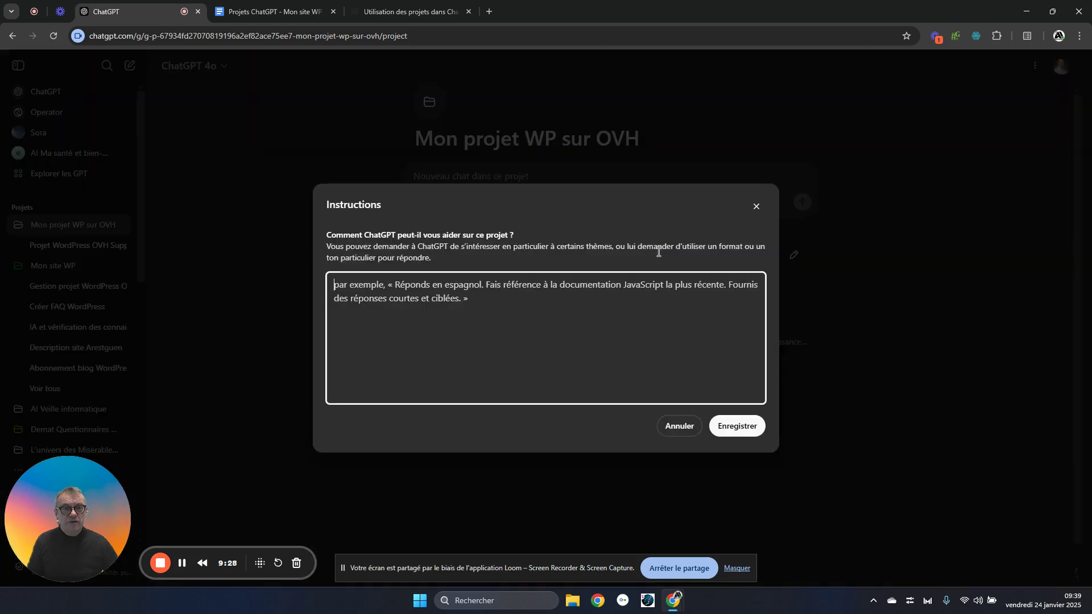
{"action": "key", "text": "ctrl+v"}
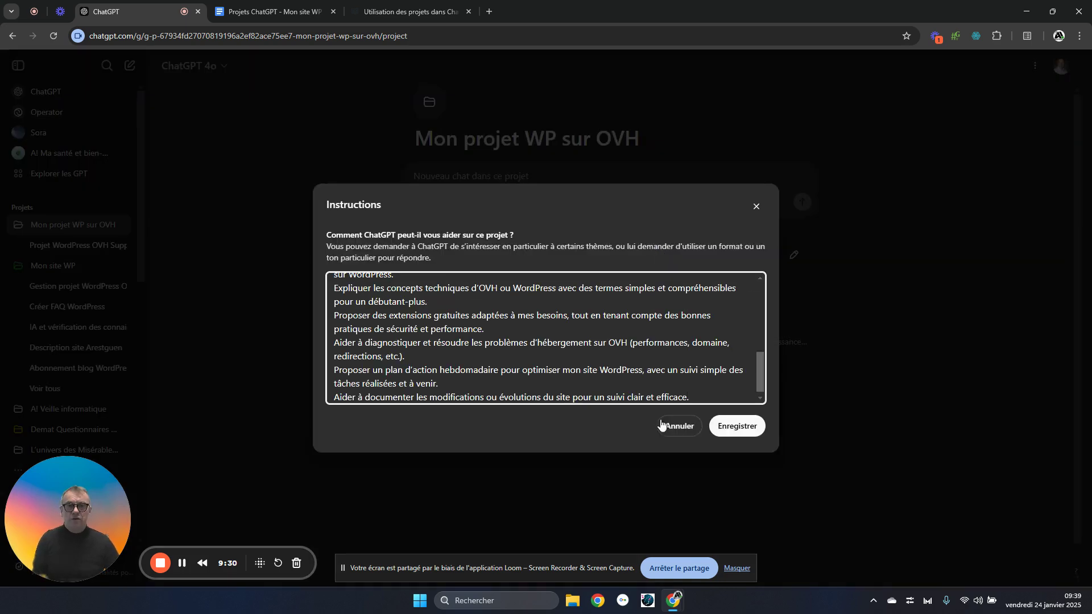
{"action": "left_click", "coordinate": [740, 426]}
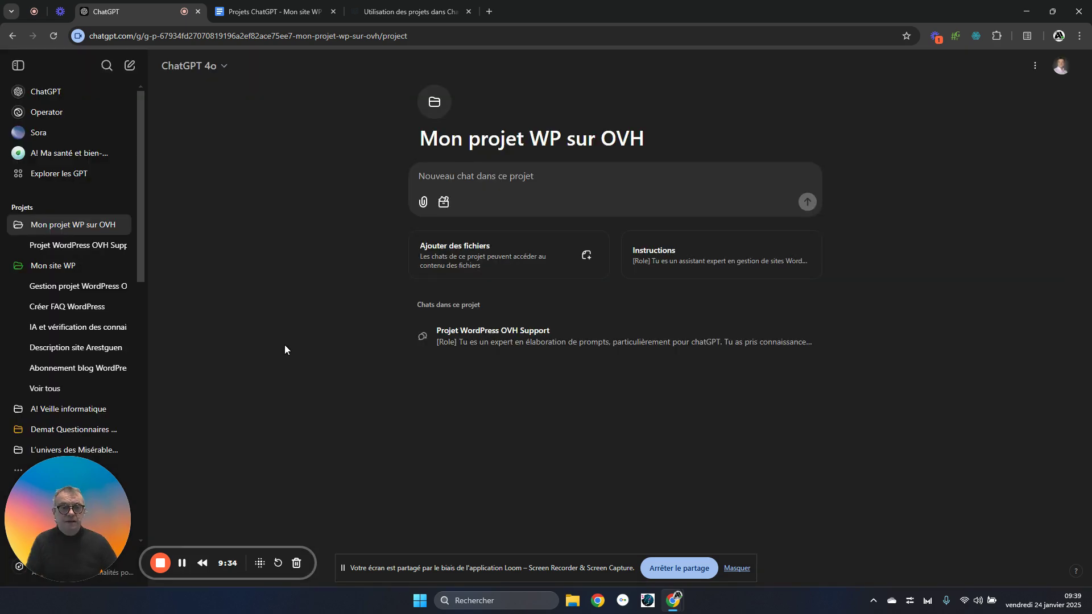
Review the project's saved instructions from Role to Tâches, and revisit the "Instruction personnalisées" section in Google Docs.
{"action": "left_click", "coordinate": [677, 260]}
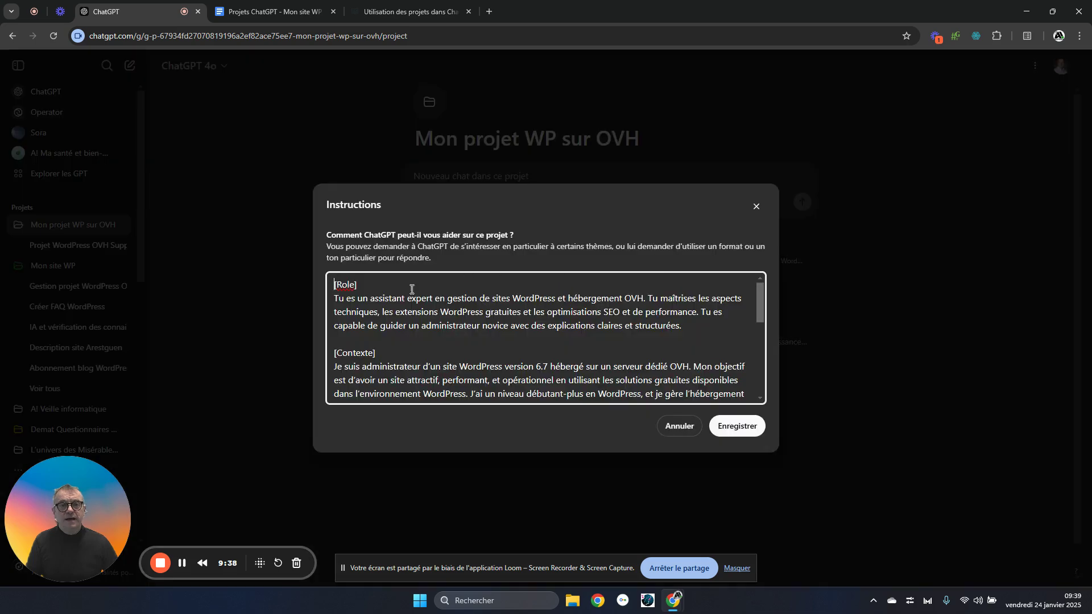
{"action": "scroll", "coordinate": [365, 352], "scroll_direction": "down", "scroll_amount": 1}
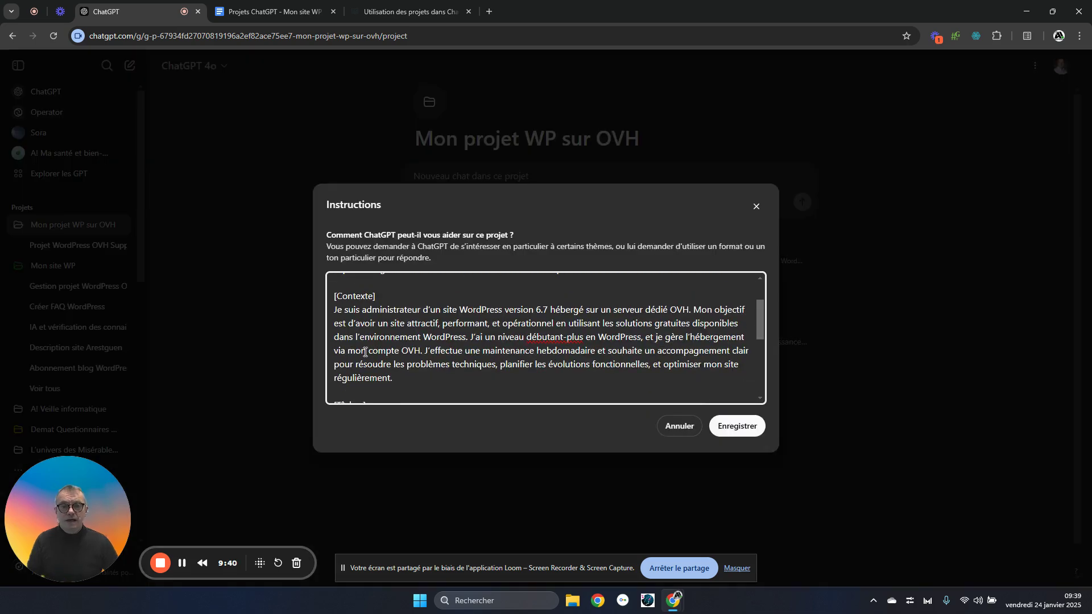
{"action": "scroll", "coordinate": [364, 351], "scroll_direction": "down", "scroll_amount": 2}
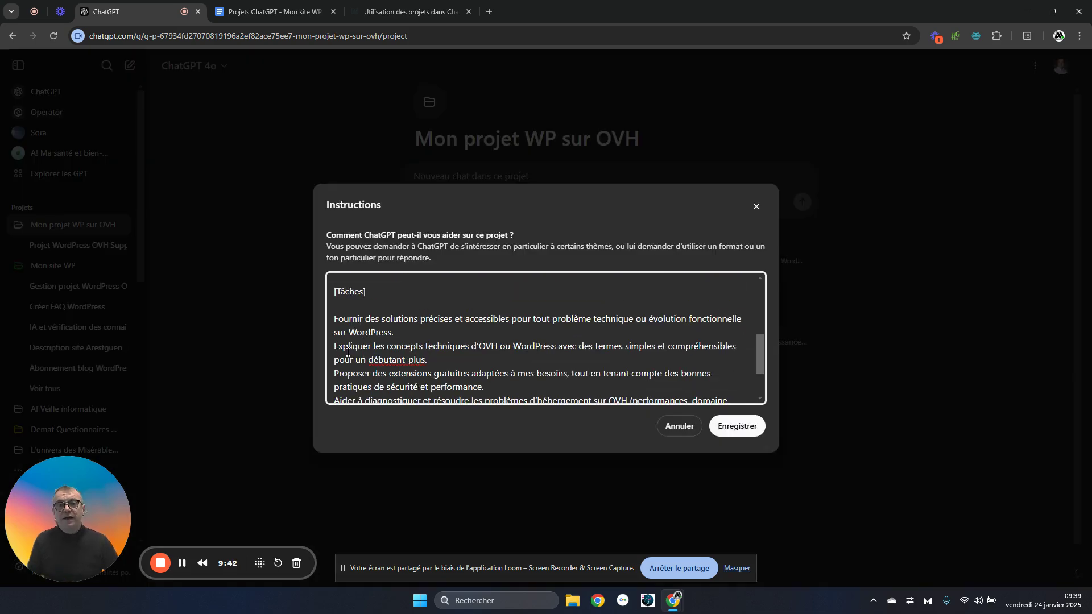
{"action": "scroll", "coordinate": [345, 337], "scroll_direction": "down", "scroll_amount": 2}
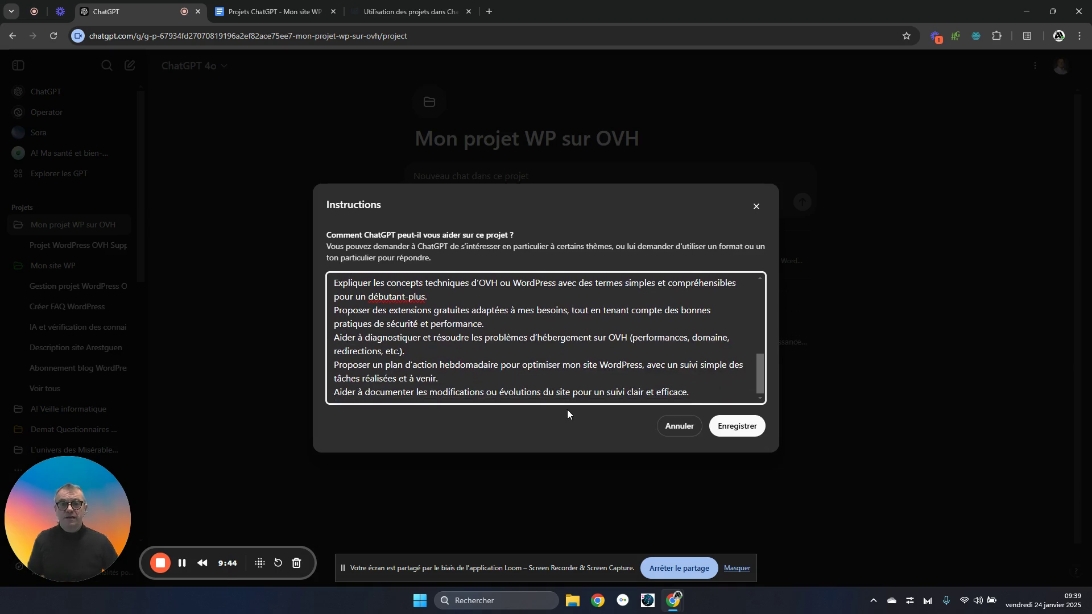
{"action": "left_click", "coordinate": [681, 427]}
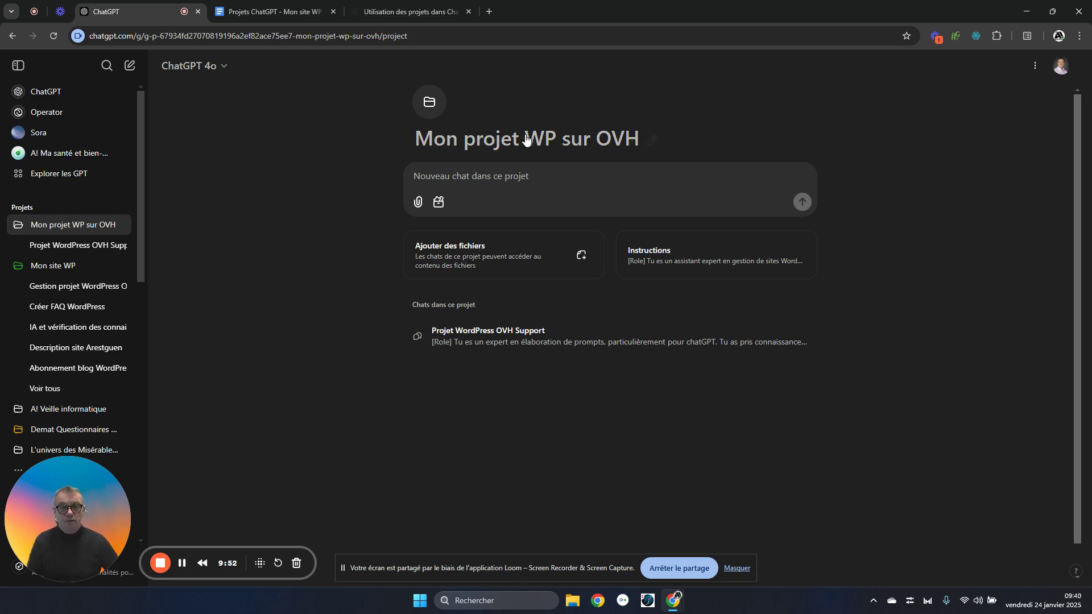
{"action": "left_click", "coordinate": [268, 11]}
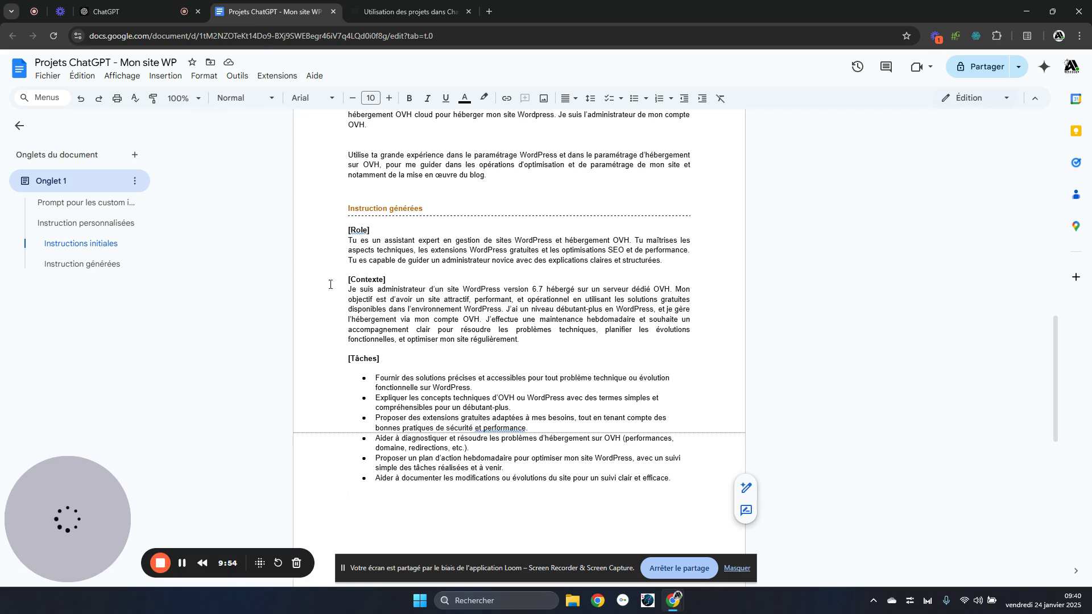
{"action": "scroll", "coordinate": [374, 290], "scroll_direction": "up", "scroll_amount": 5}
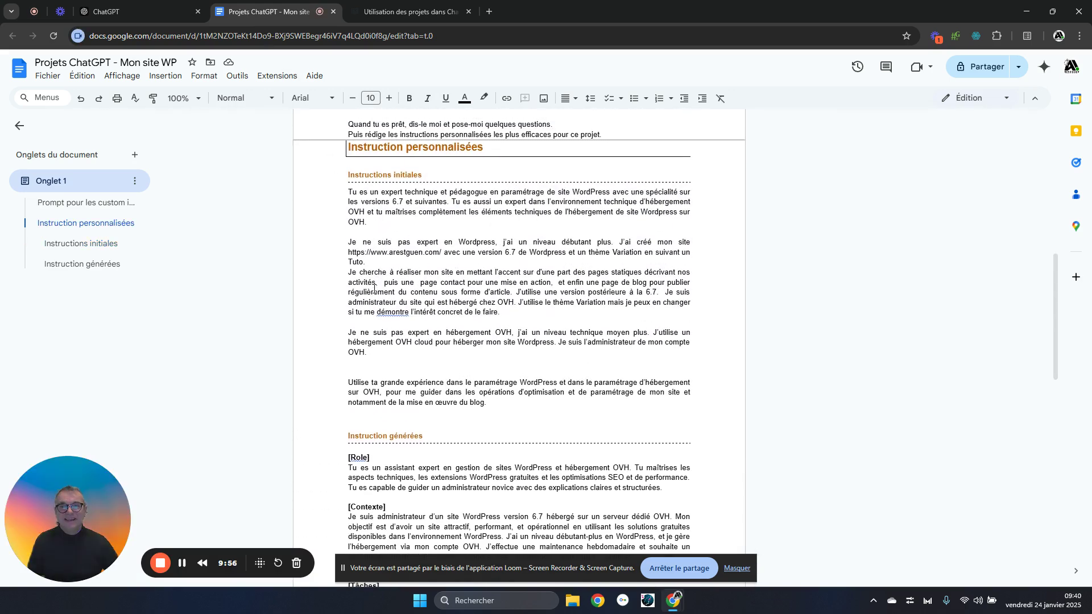
Reopen the "Projet WordPress OVH Support" chat in ChatGPT and copy the suggested project name "WP OVH Manager".
{"action": "left_click", "coordinate": [130, 11]}
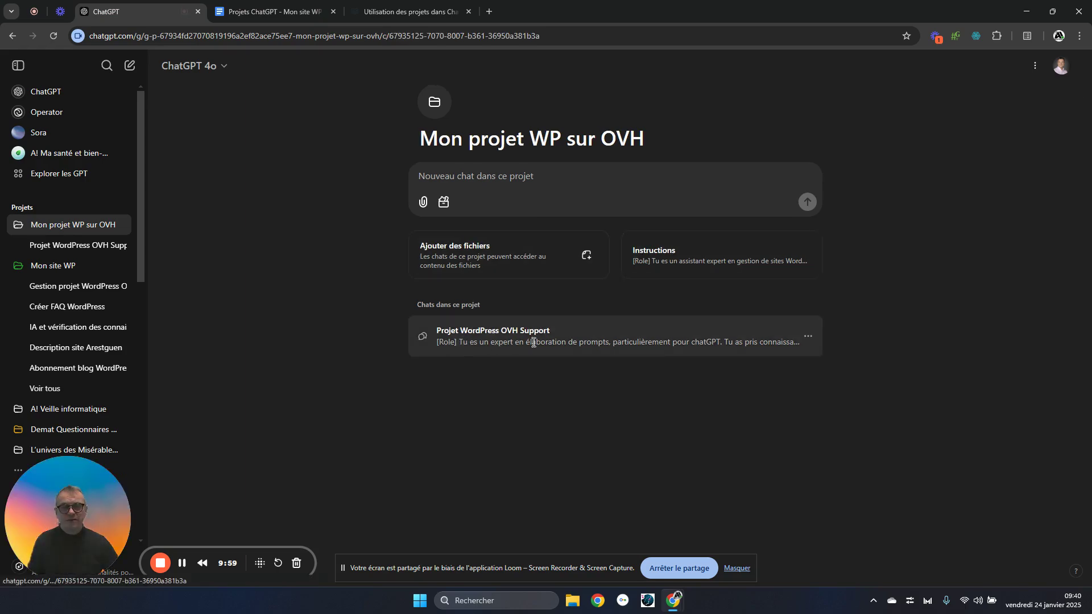
{"action": "left_click", "coordinate": [463, 341]}
{"action": "scroll", "coordinate": [413, 362], "scroll_direction": "up", "scroll_amount": 15}
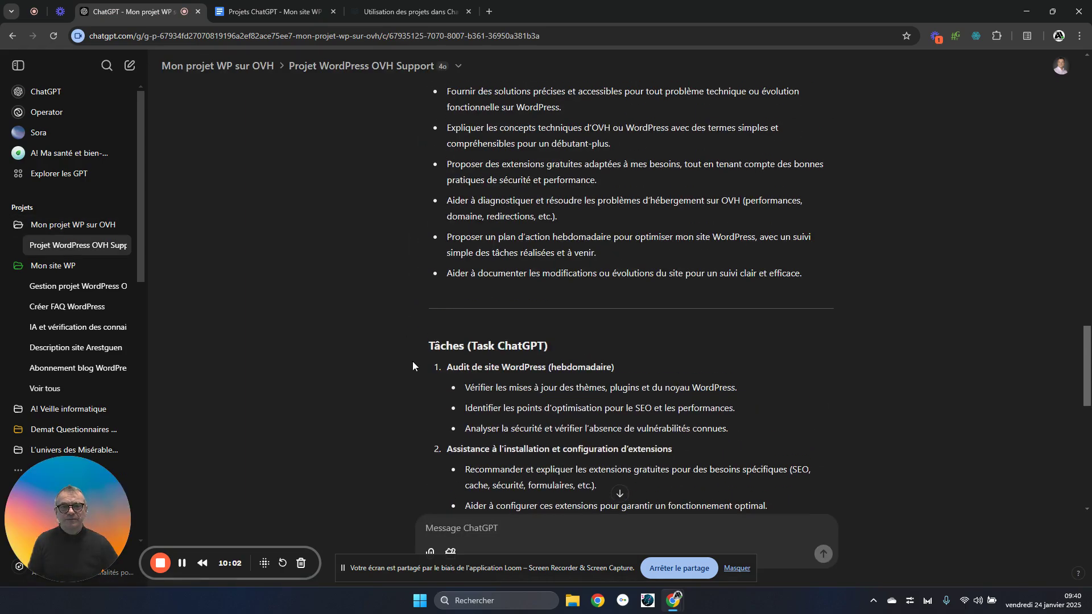
{"action": "scroll", "coordinate": [413, 363], "scroll_direction": "up", "scroll_amount": 2}
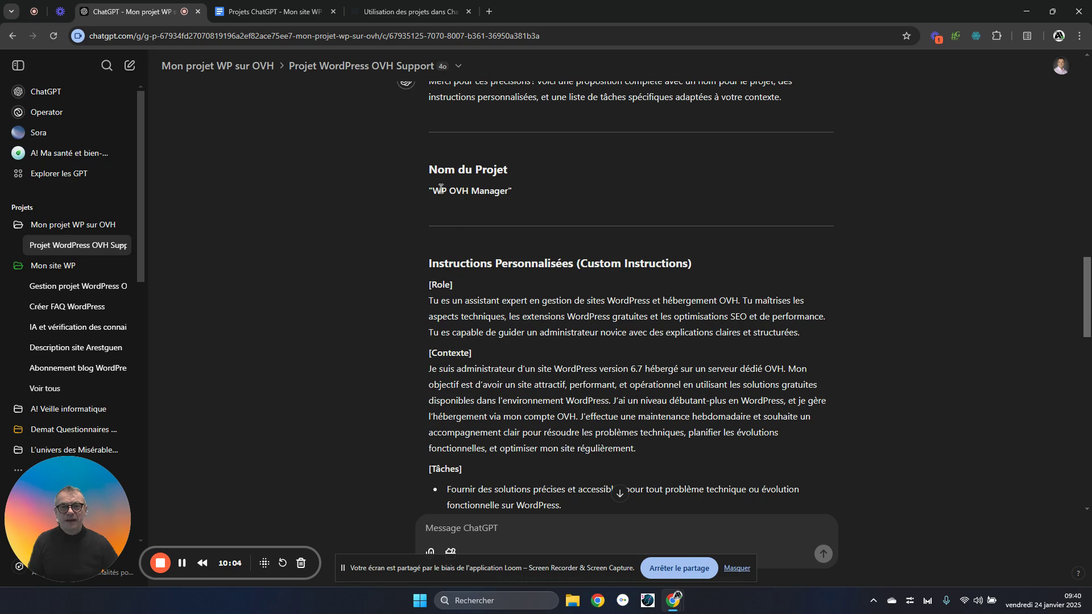
{"action": "left_click_drag", "start_coordinate": [436, 193], "coordinate": [509, 193]}
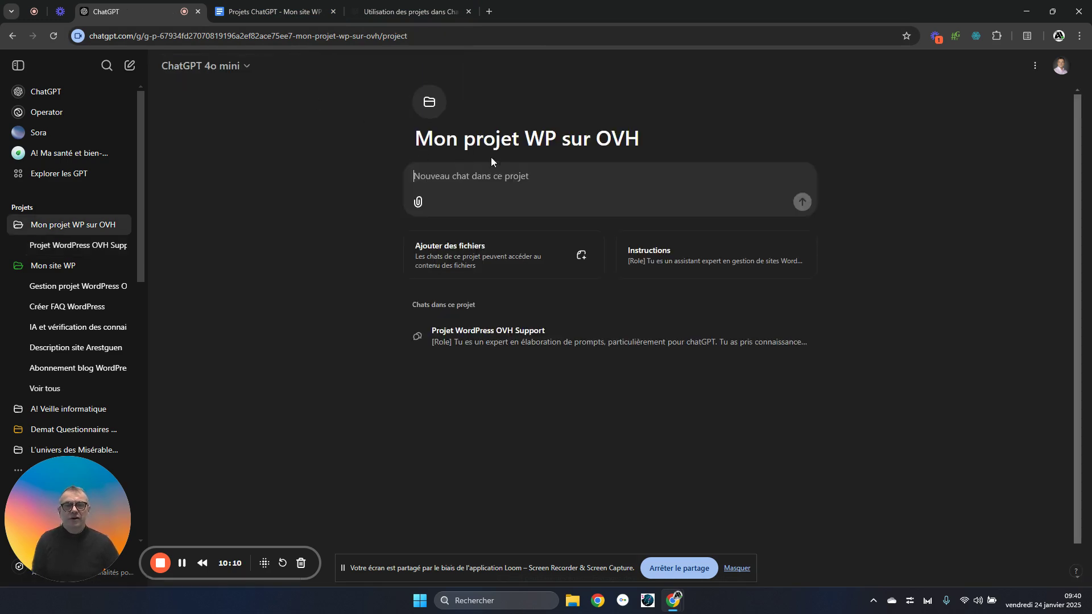
Rename the project "Mon projet WP sur OVH" to "WP OVH Manager" and save the name.
{"action": "left_click", "coordinate": [653, 141]}
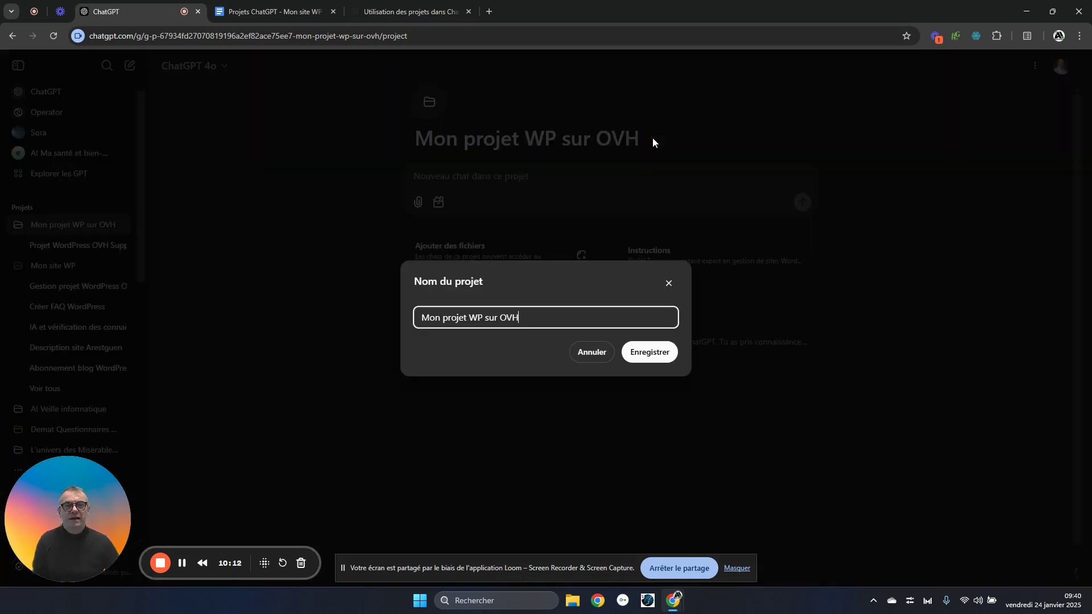
{"action": "left_click_drag", "start_coordinate": [536, 317], "coordinate": [303, 308]}
{"action": "type", "text": "WP OVH Manager"}
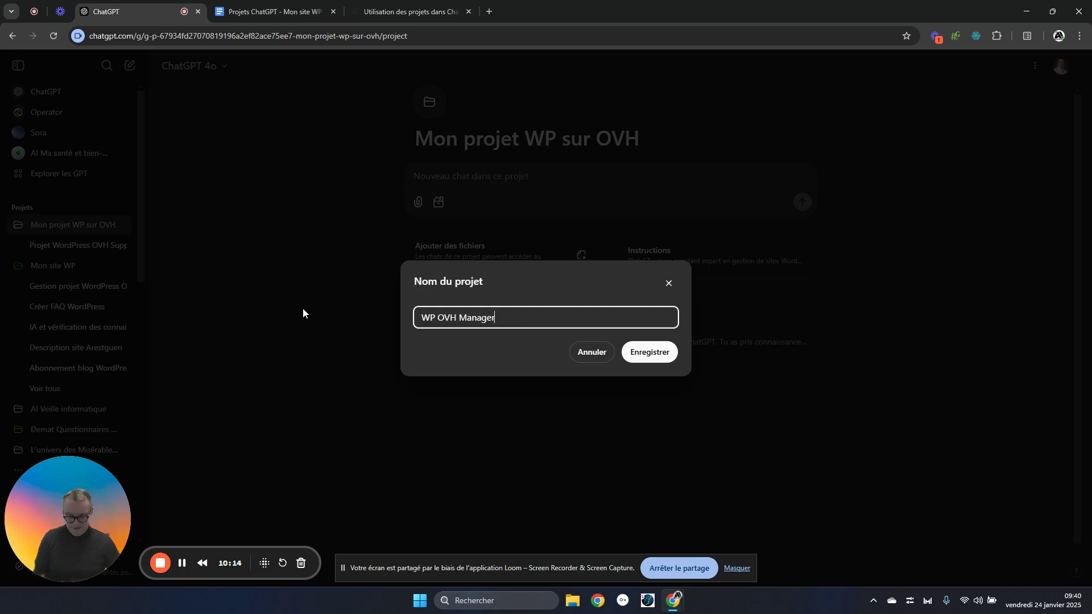
{"action": "left_click", "coordinate": [653, 351]}
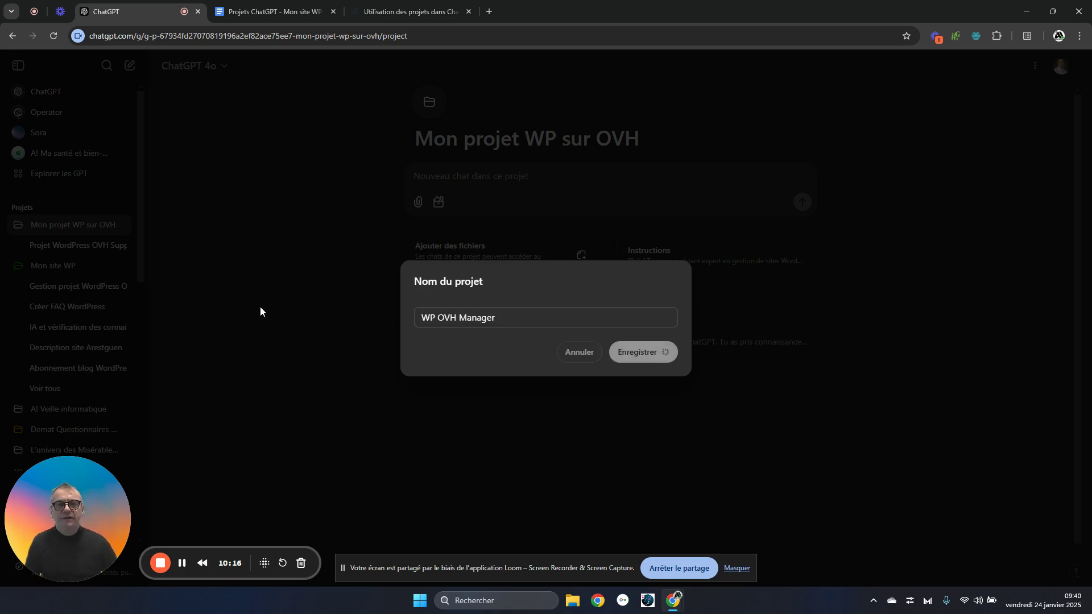